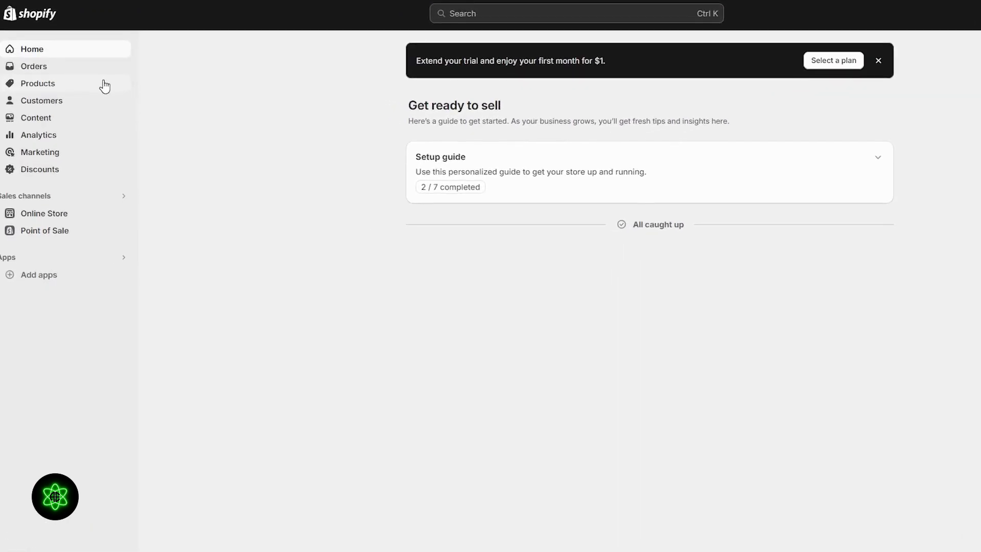
# Download the sample product import CSV from the Products page and save it as product_template.csv.
pyautogui.click(58, 91)
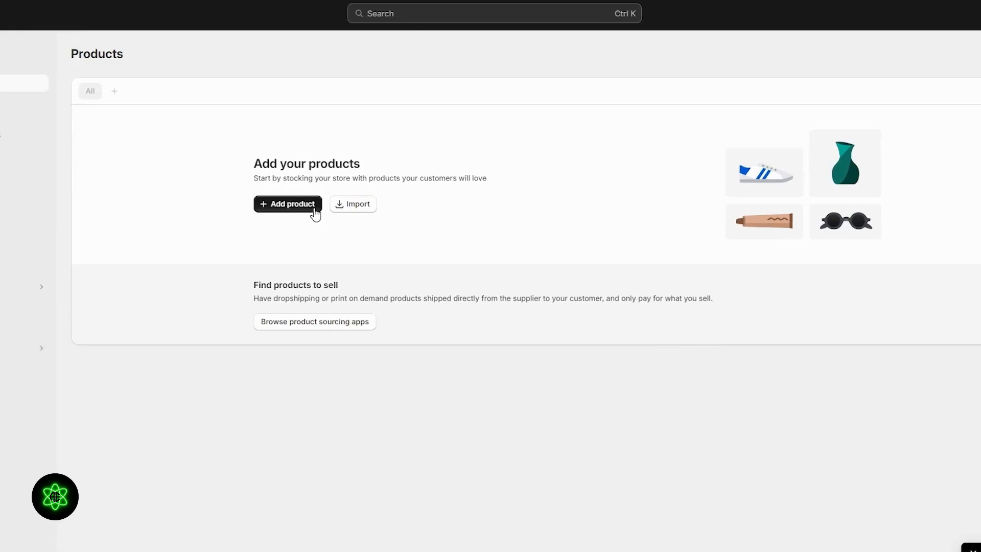
pyautogui.click(367, 207)
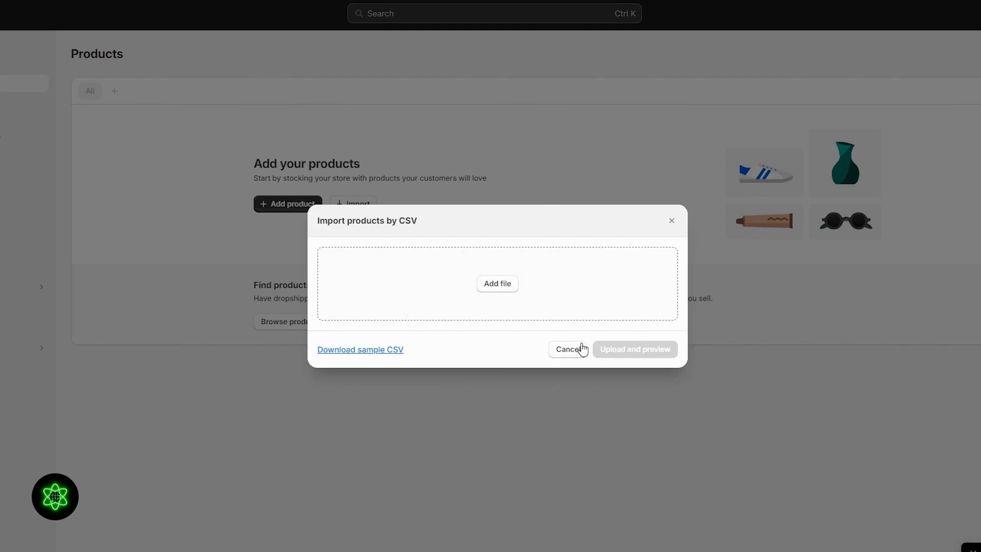
pyautogui.click(382, 351)
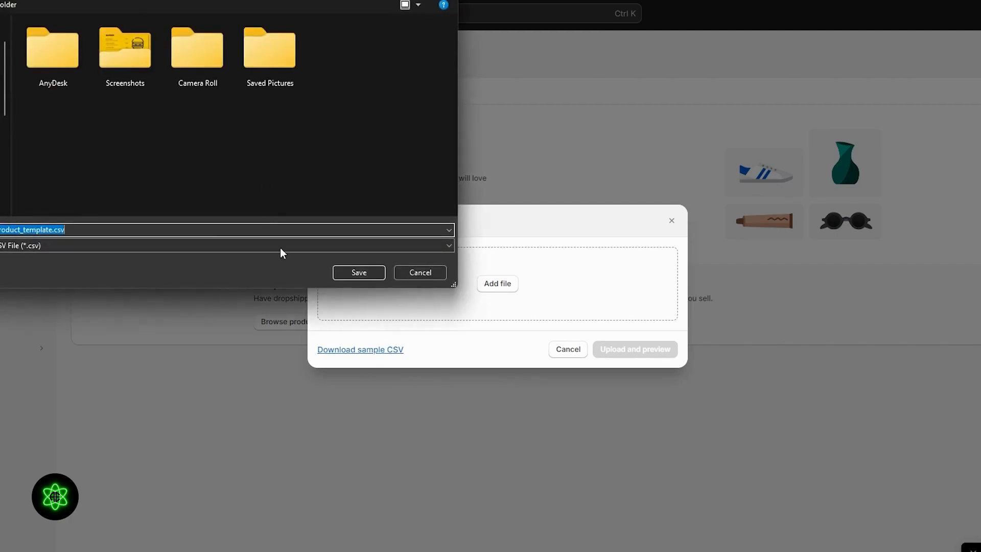
pyautogui.click(359, 271)
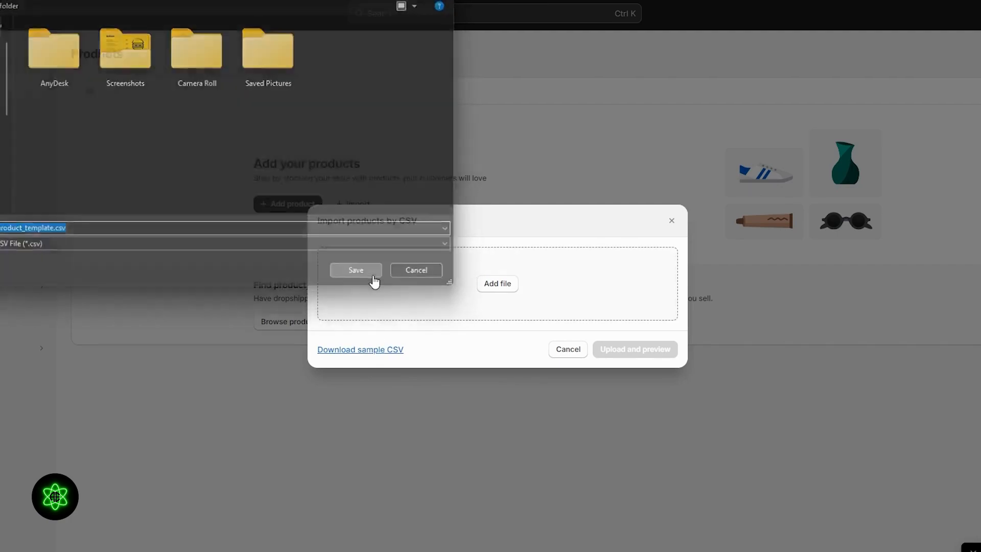
# Import the products from product_template.csv, keeping publishing to all sales channels enabled.
pyautogui.click(519, 284)
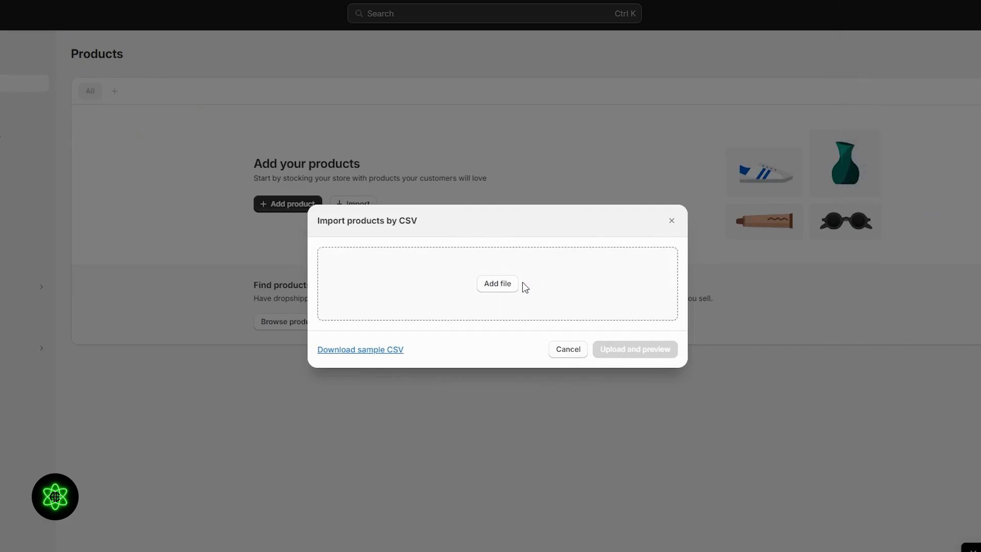
pyautogui.doubleClick(341, 86)
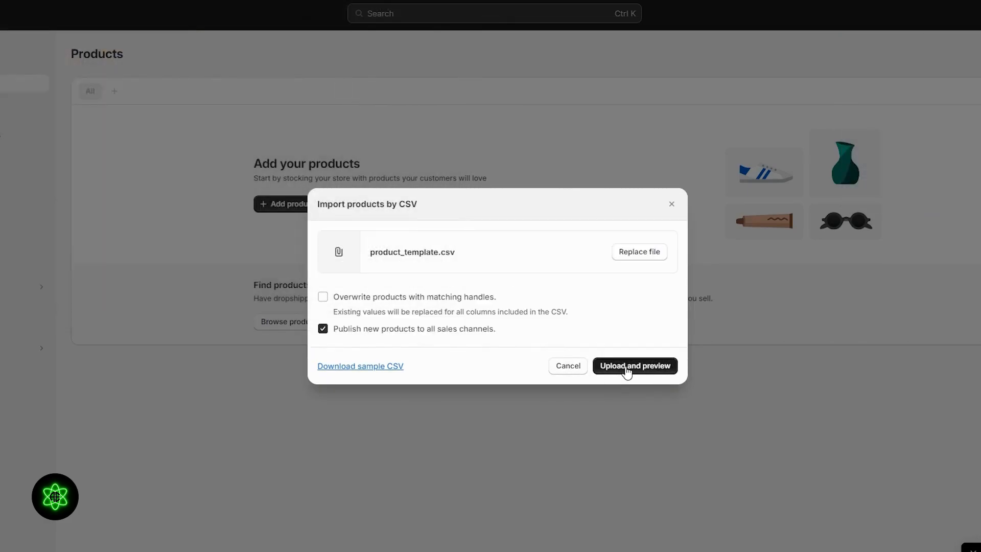
pyautogui.click(630, 372)
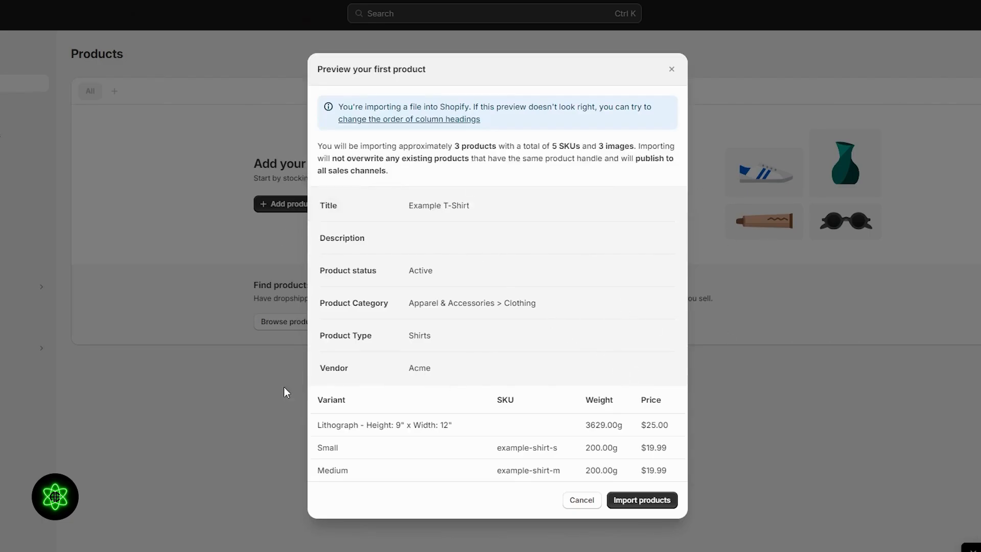
pyautogui.click(663, 500)
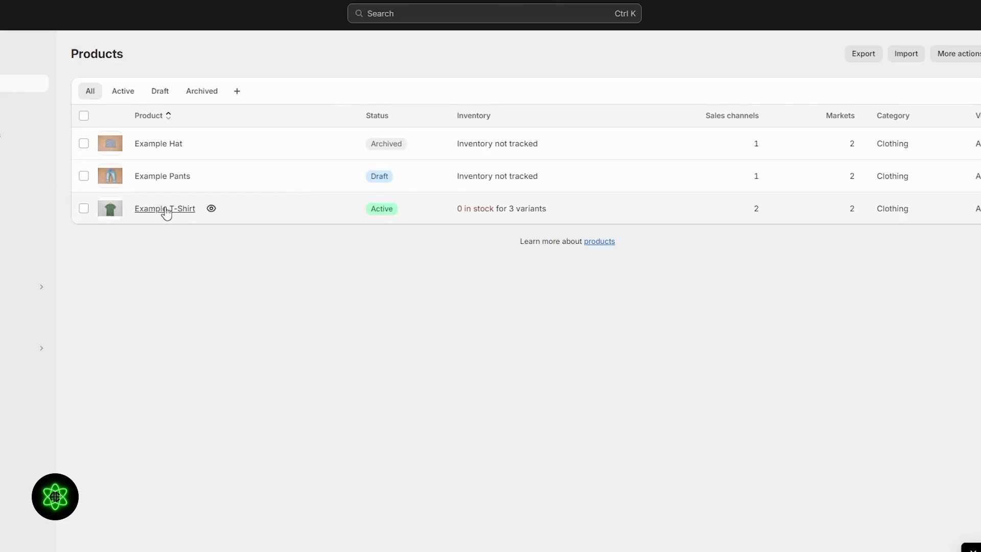
# Delete all the imported example products from the product list.
pyautogui.click(84, 115)
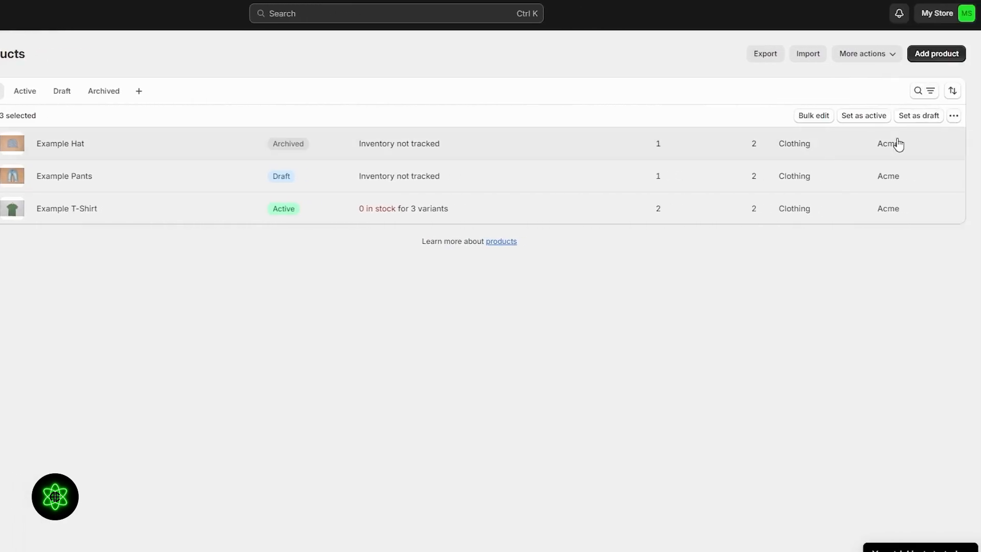
pyautogui.click(954, 115)
pyautogui.click(925, 161)
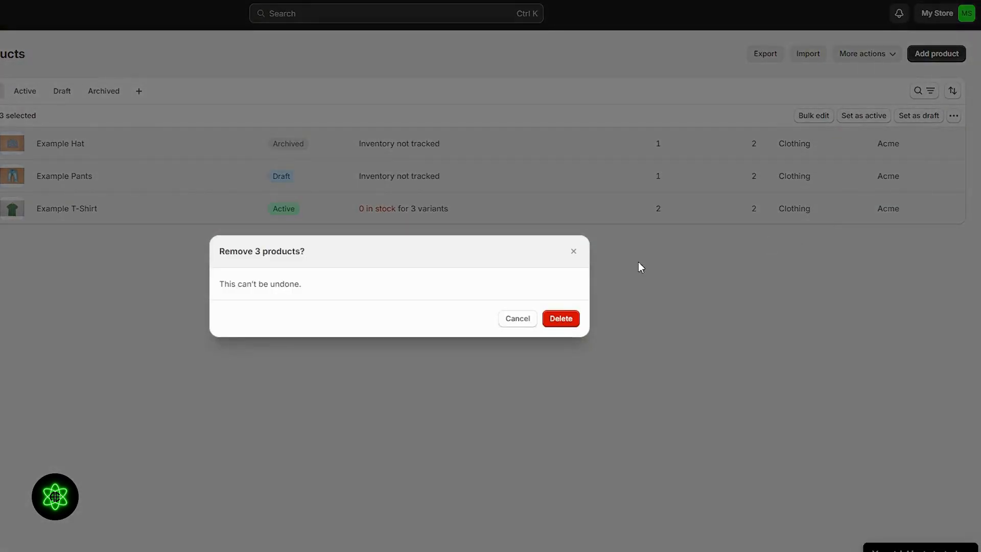
pyautogui.click(560, 318)
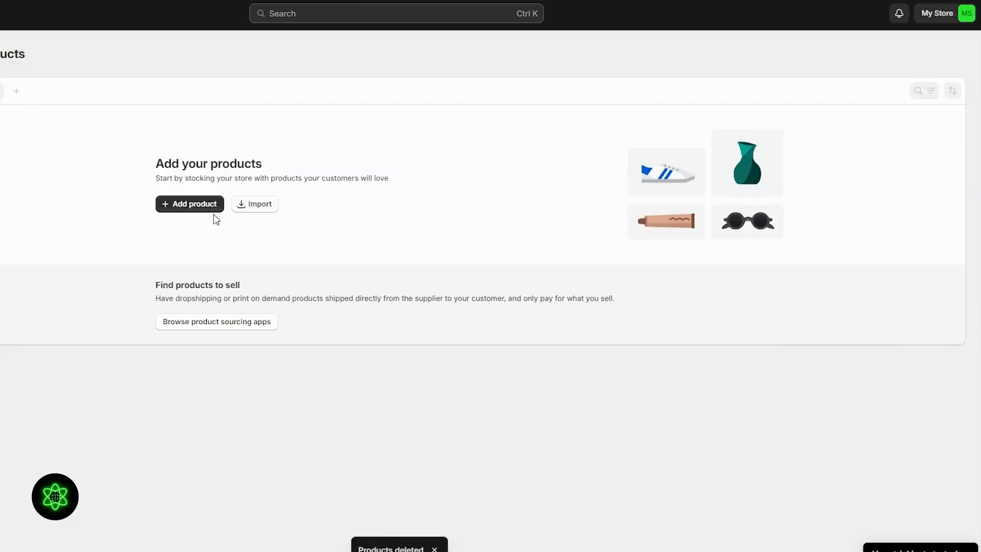
# Start adding a new product manually and look over its blank form.
pyautogui.click(213, 206)
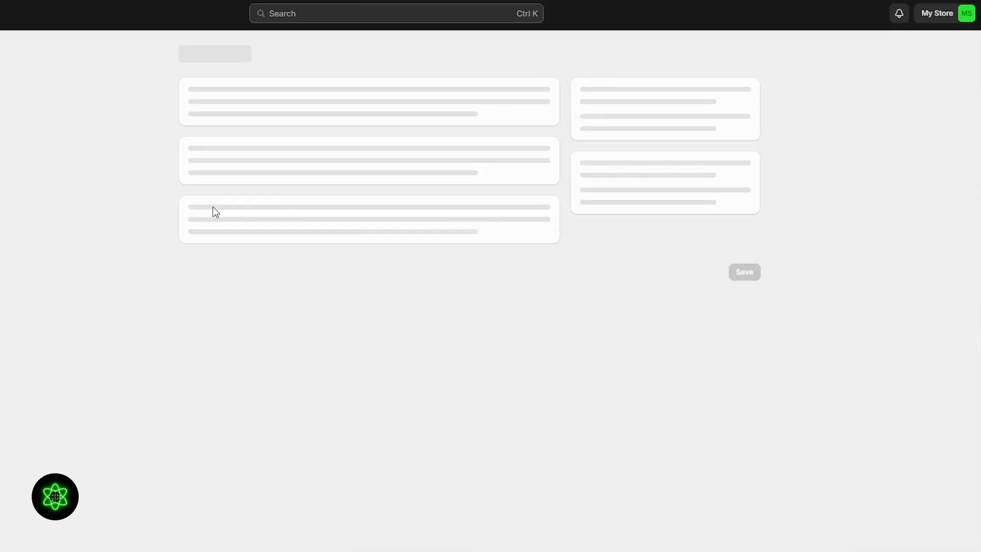
pyautogui.scroll(-8, 256, 184)
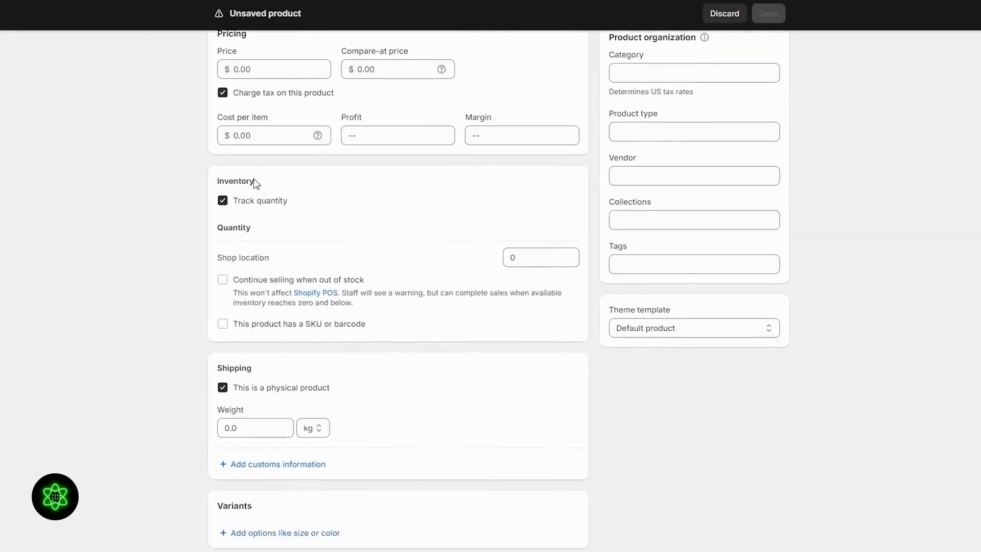
pyautogui.scroll(8, 261, 188)
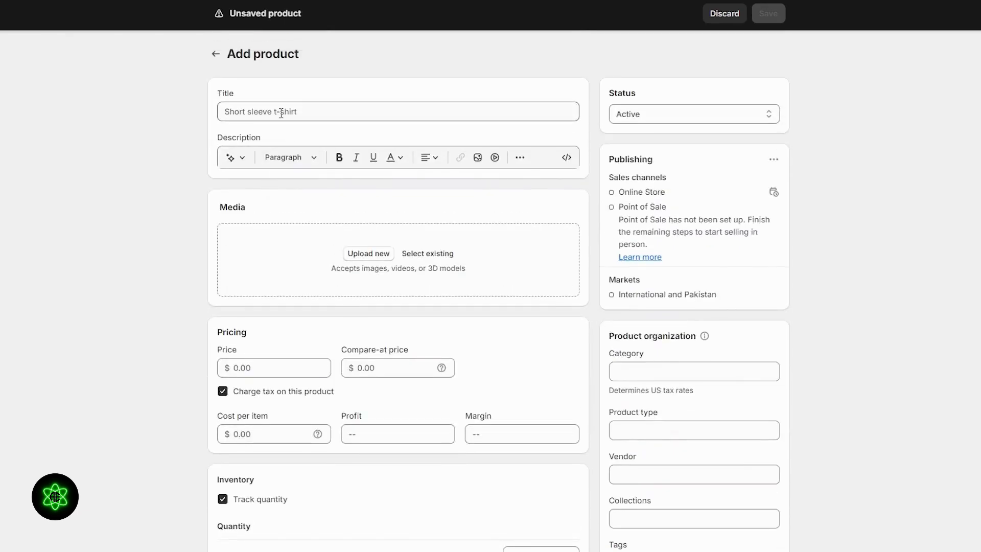
pyautogui.click(281, 112)
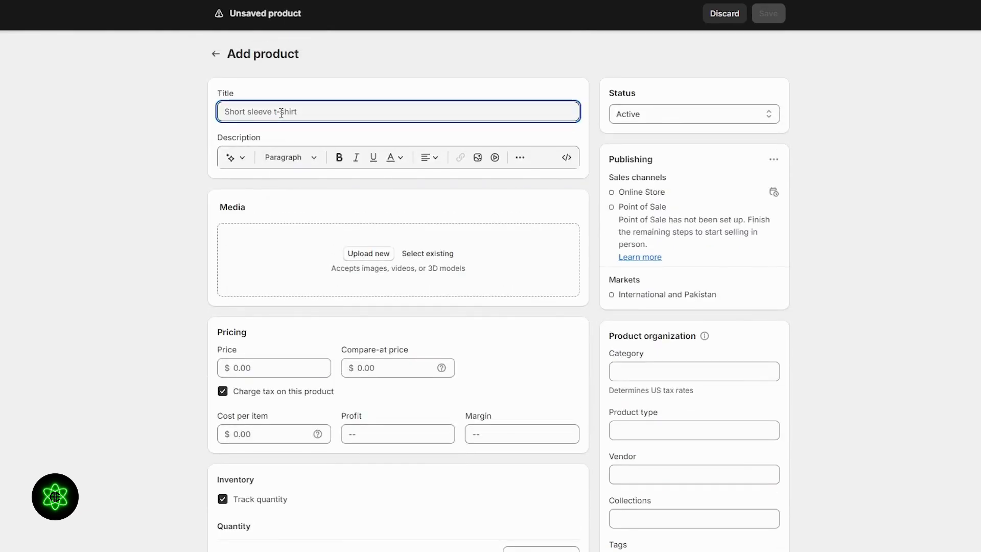
pyautogui.write('Plain T-shirt')
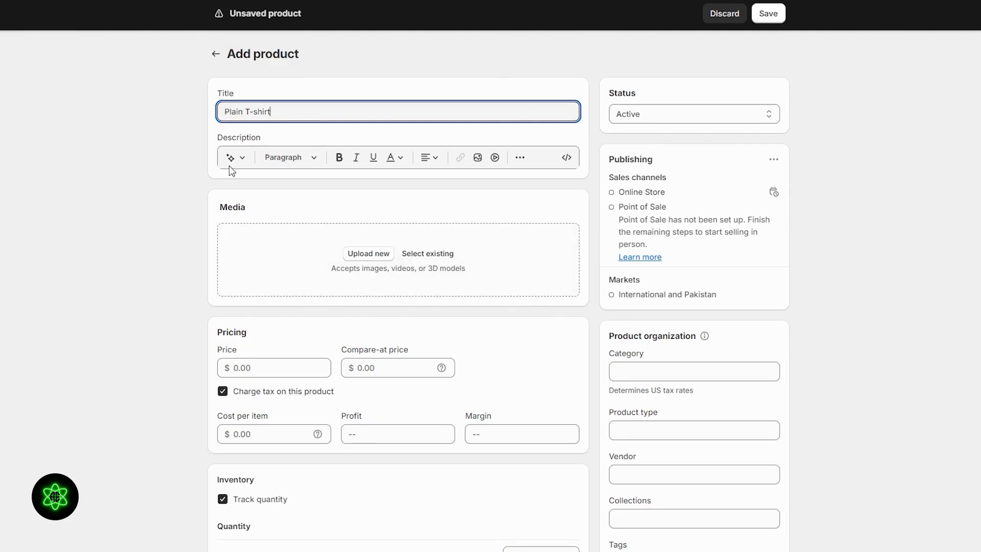
pyautogui.click(250, 179)
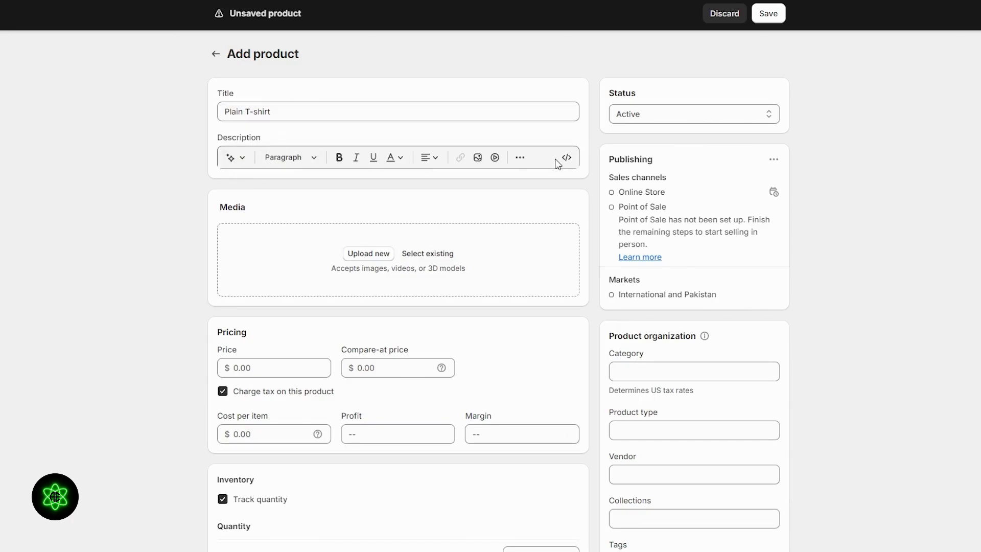
pyautogui.click(520, 158)
pyautogui.doubleClick(372, 184)
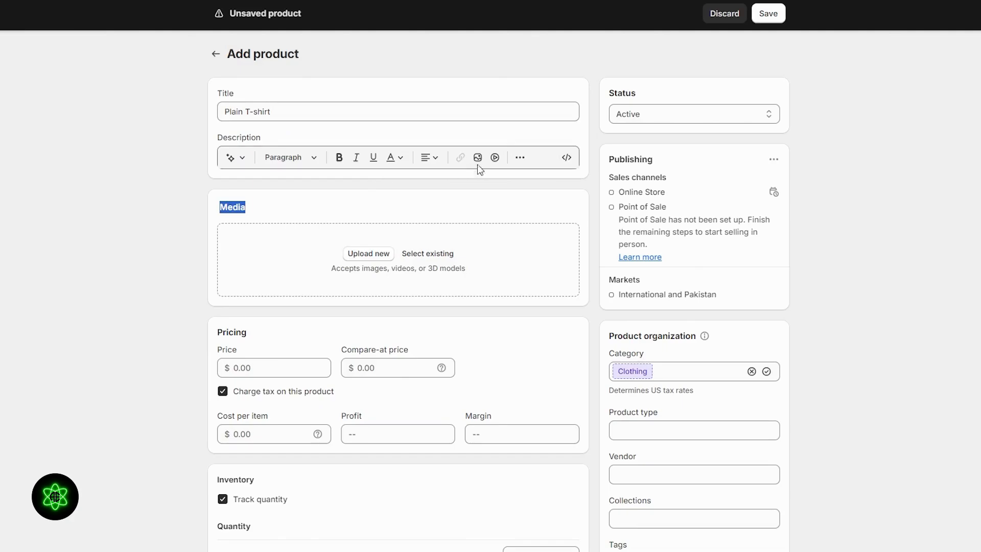
pyautogui.click(432, 159)
pyautogui.click(381, 196)
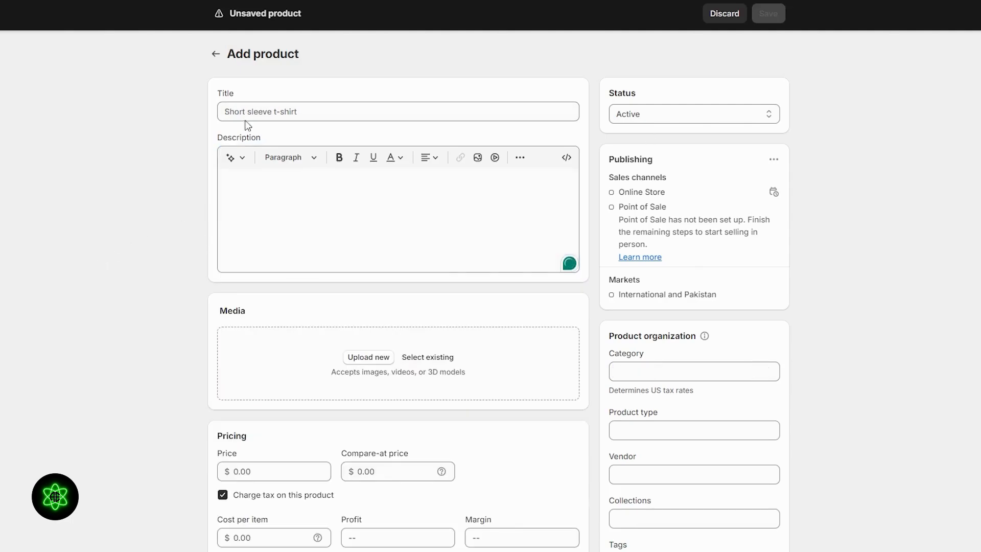
# Title the new product "Plain T-Shirt" and leave its description empty.
pyautogui.click(254, 114)
pyautogui.write('Plain T-Shirt')
pyautogui.click(307, 201)
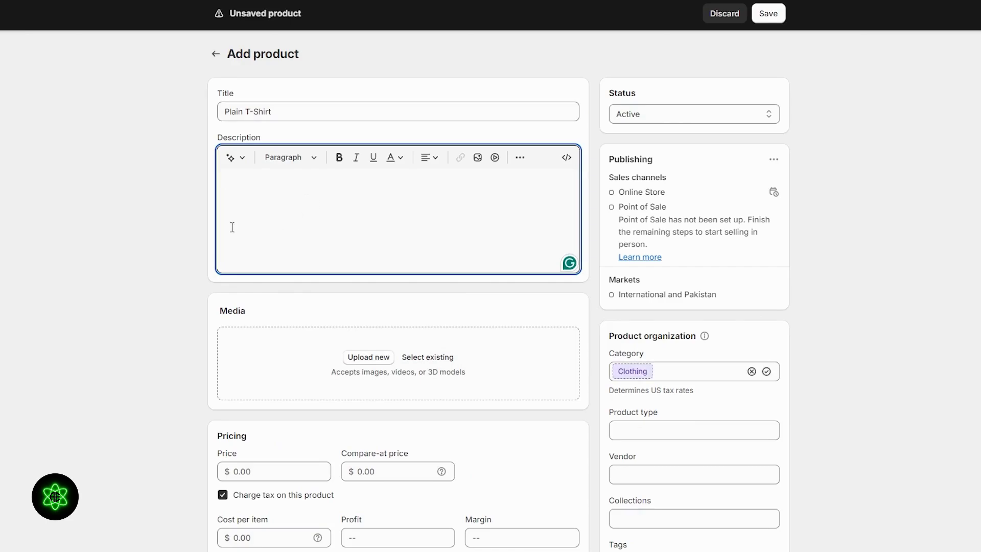
pyautogui.click(176, 271)
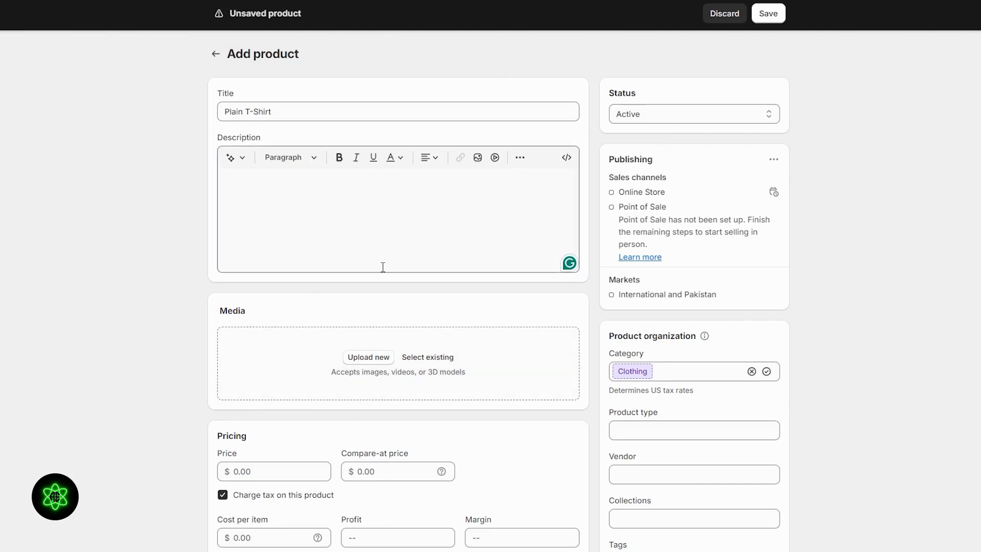
# Upload the plain-black .webp image of the black T-shirt as the product's media.
pyautogui.click(367, 357)
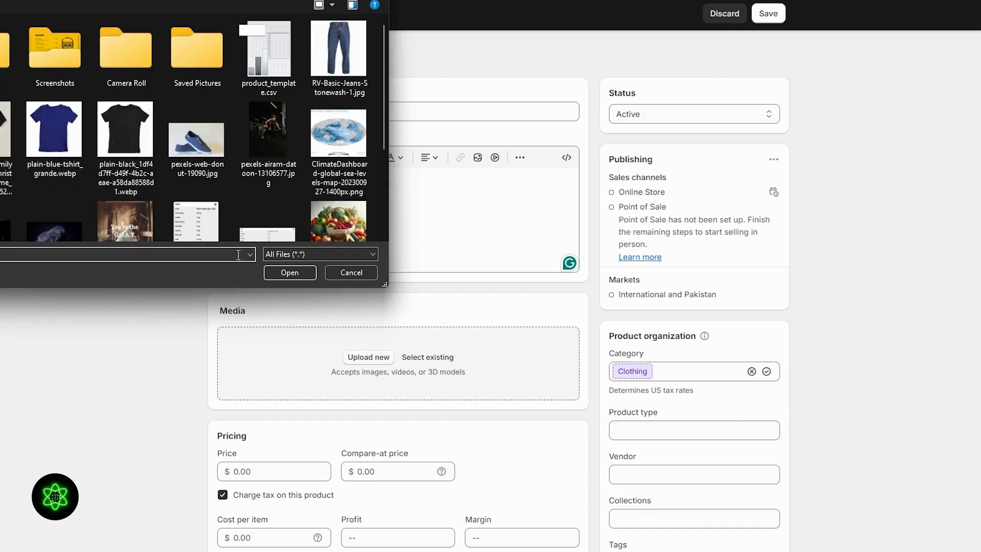
pyautogui.click(50, 158)
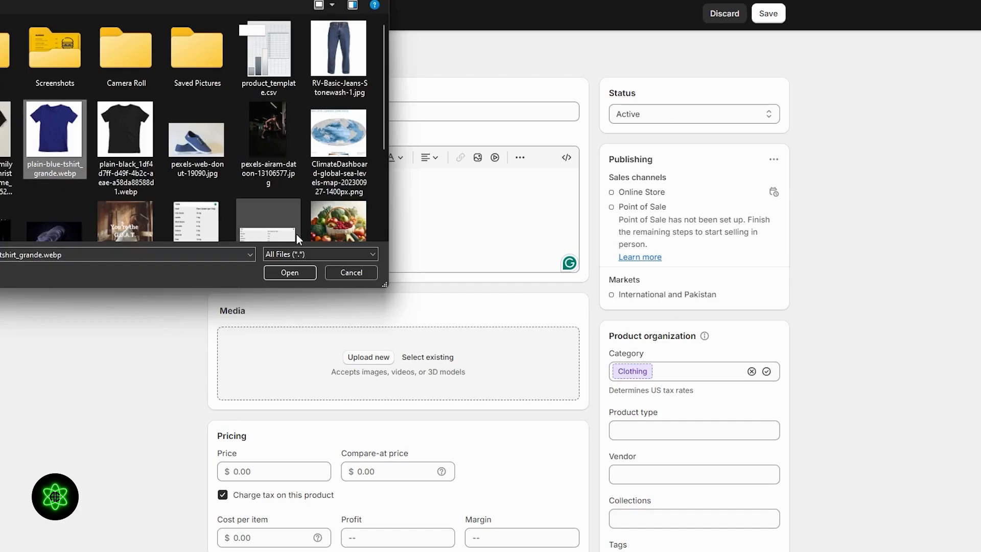
pyautogui.click(5, 143)
pyautogui.click(119, 139)
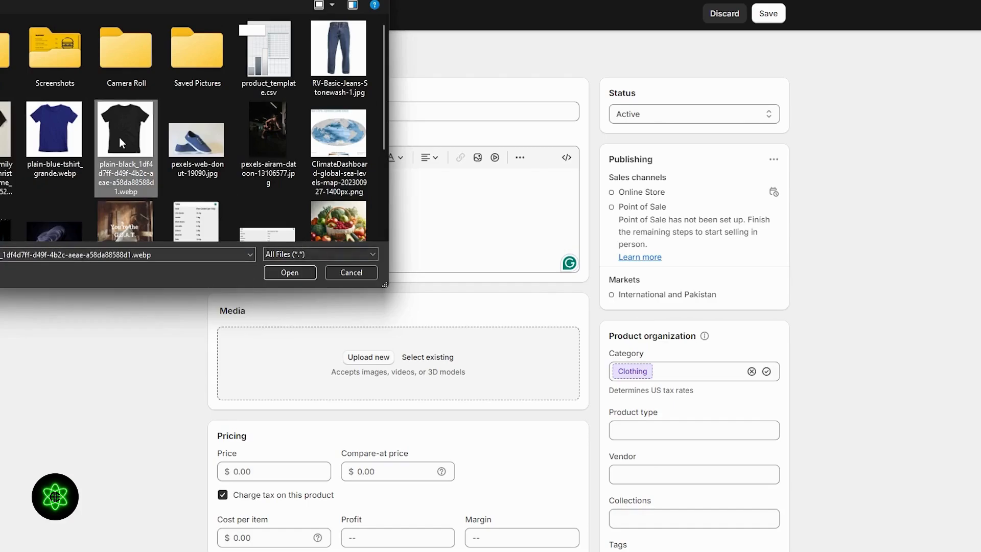
pyautogui.click(290, 273)
# Accept the suggested Clothing category for the product.
pyautogui.scroll(-5, 363, 303)
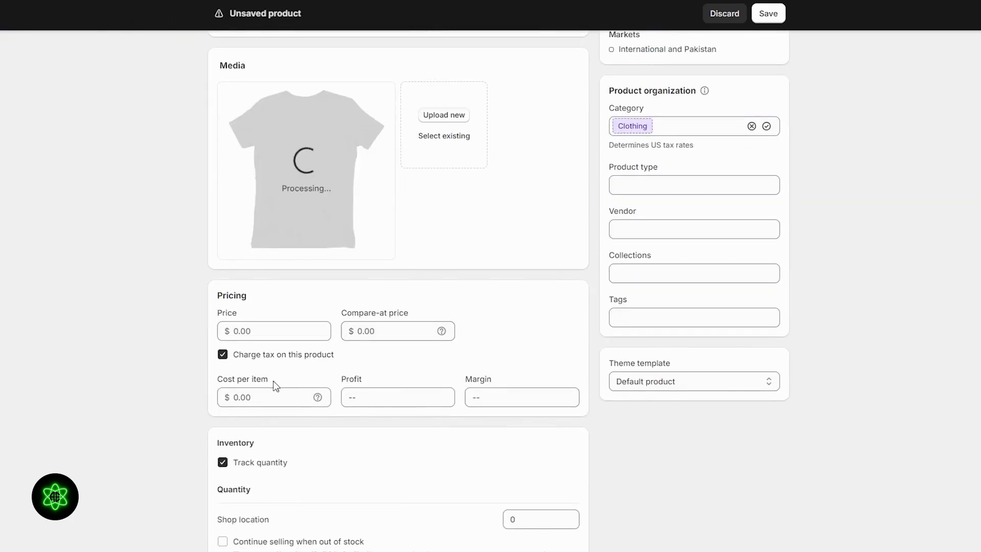
pyautogui.scroll(1, 116, 429)
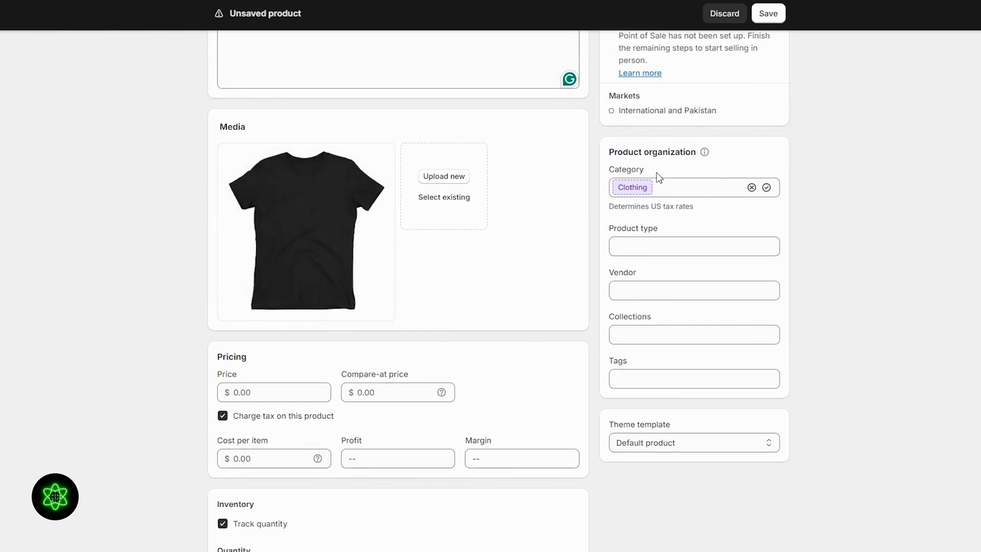
pyautogui.click(766, 188)
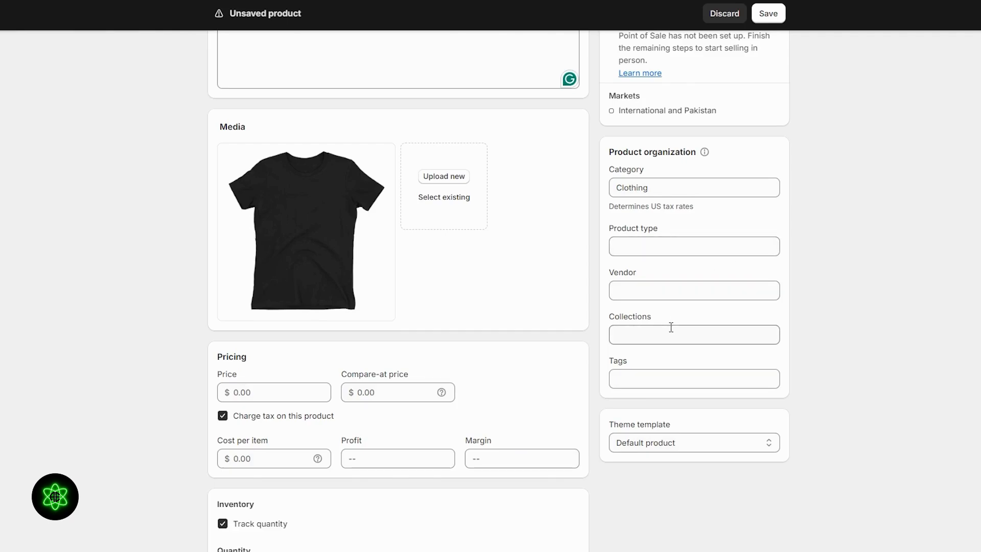
# Examine the choices offered for the product's collections, tags and theme template.
pyautogui.click(690, 337)
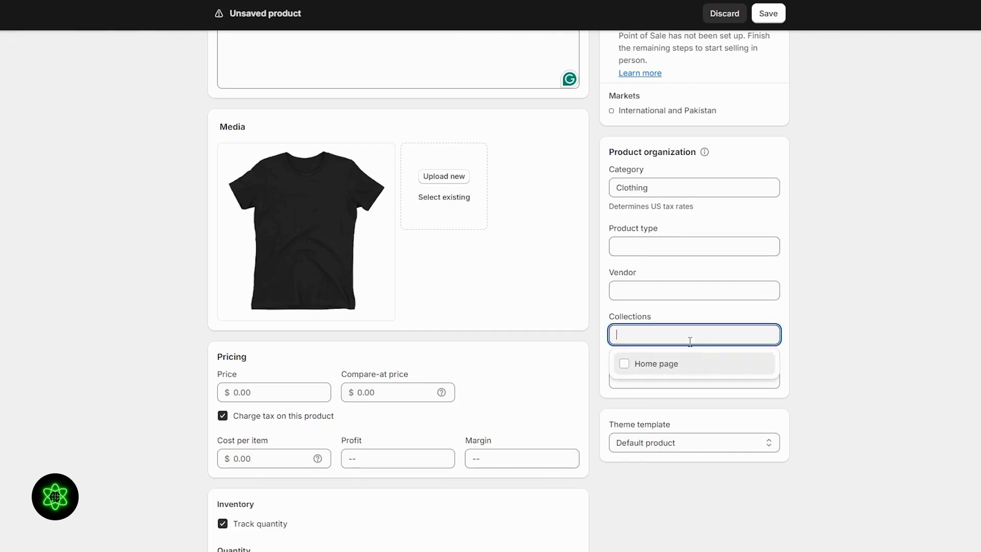
pyautogui.click(813, 384)
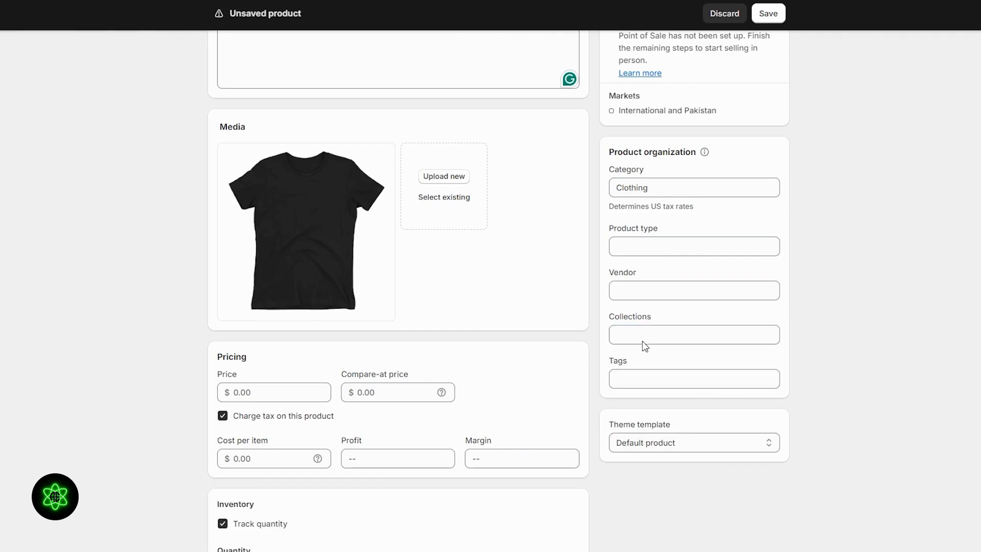
pyautogui.click(644, 342)
pyautogui.click(871, 367)
pyautogui.click(700, 382)
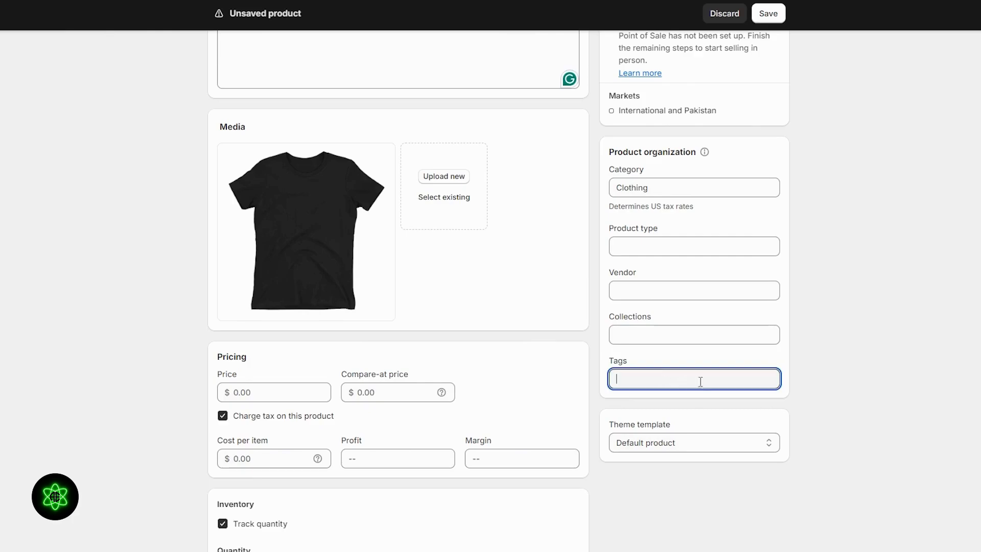
pyautogui.click(813, 385)
pyautogui.click(735, 377)
pyautogui.click(820, 395)
pyautogui.click(696, 443)
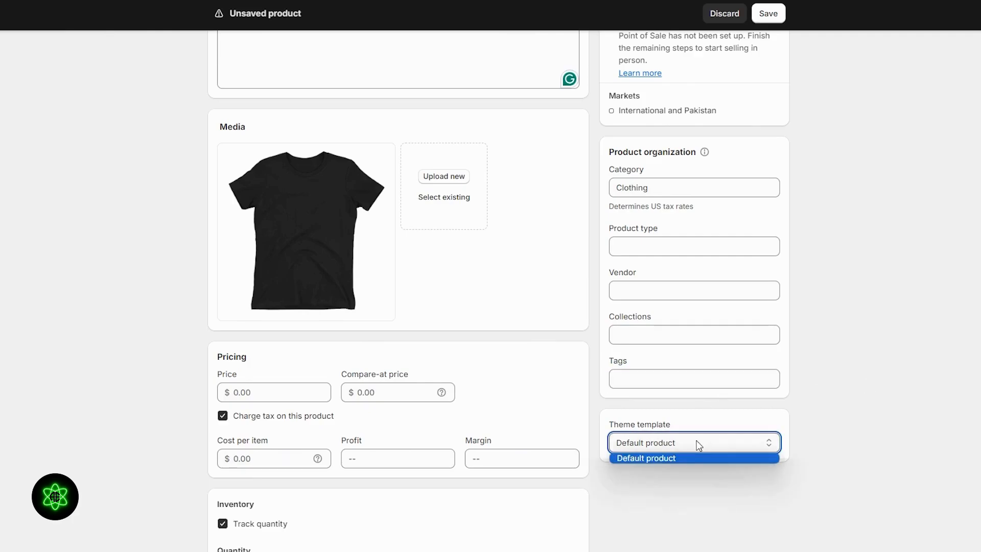
pyautogui.click(726, 424)
pyautogui.click(895, 363)
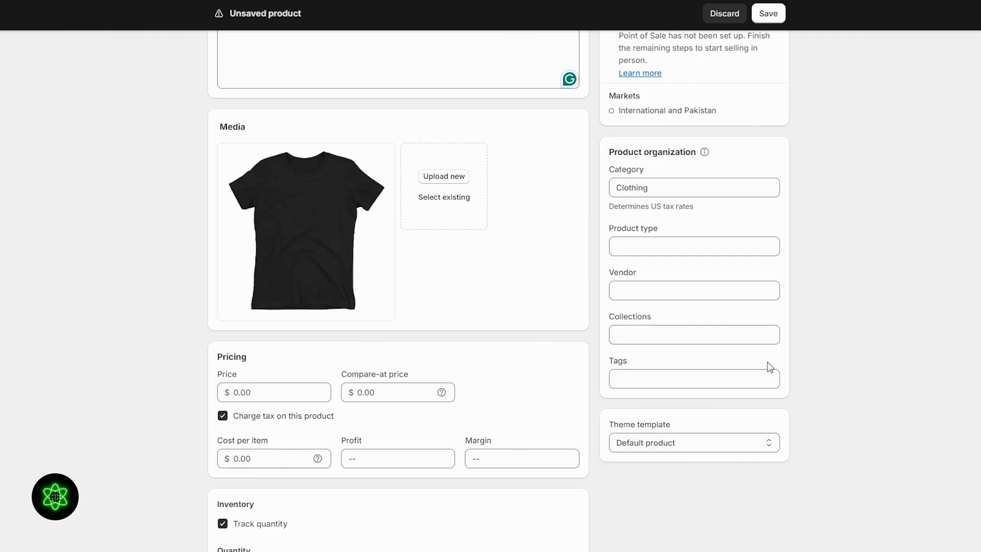
# Price the product at $15.00 with a compare-at price of $20.00 and a cost per item of $6.00.
pyautogui.click(259, 391)
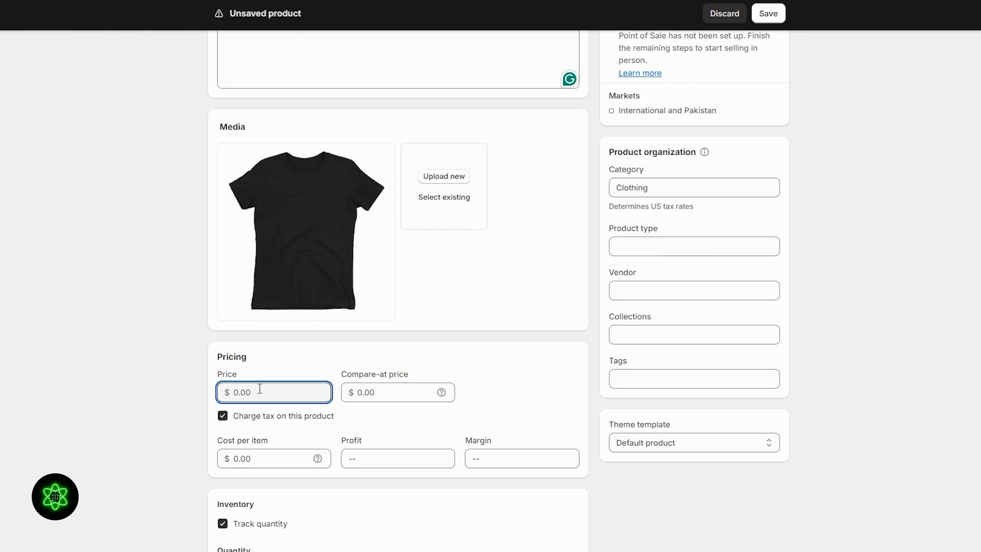
pyautogui.write('15')
pyautogui.click(379, 395)
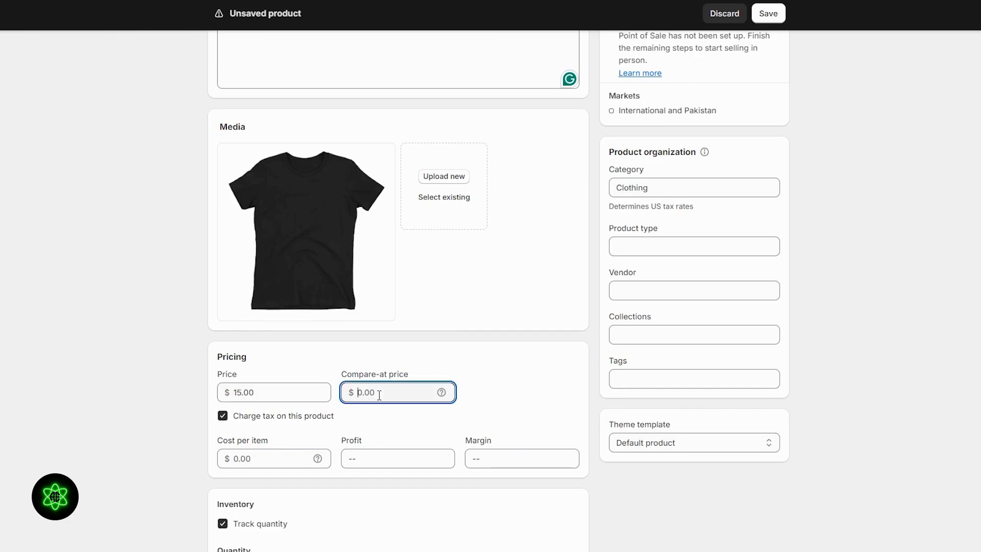
pyautogui.write('20')
pyautogui.click(238, 454)
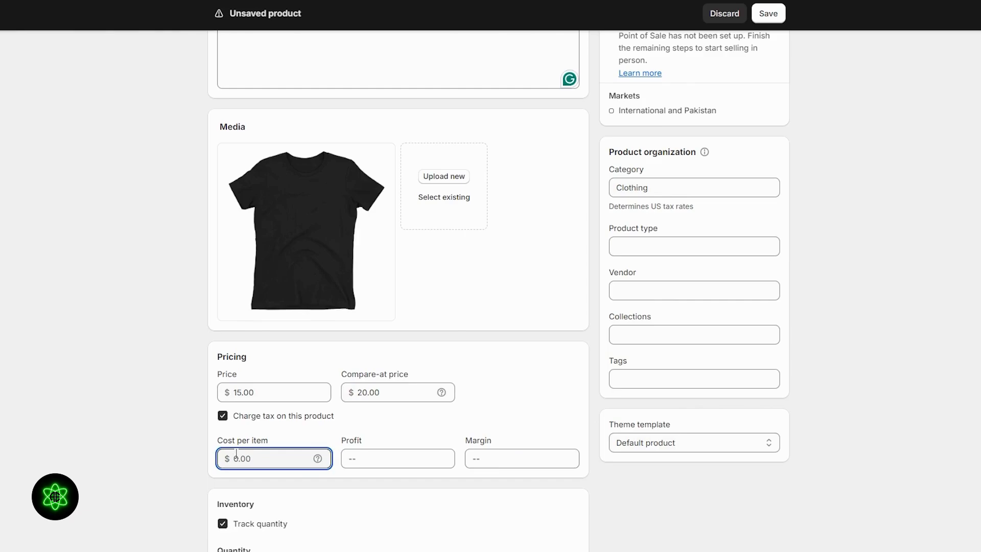
pyautogui.write('6')
pyautogui.click(229, 444)
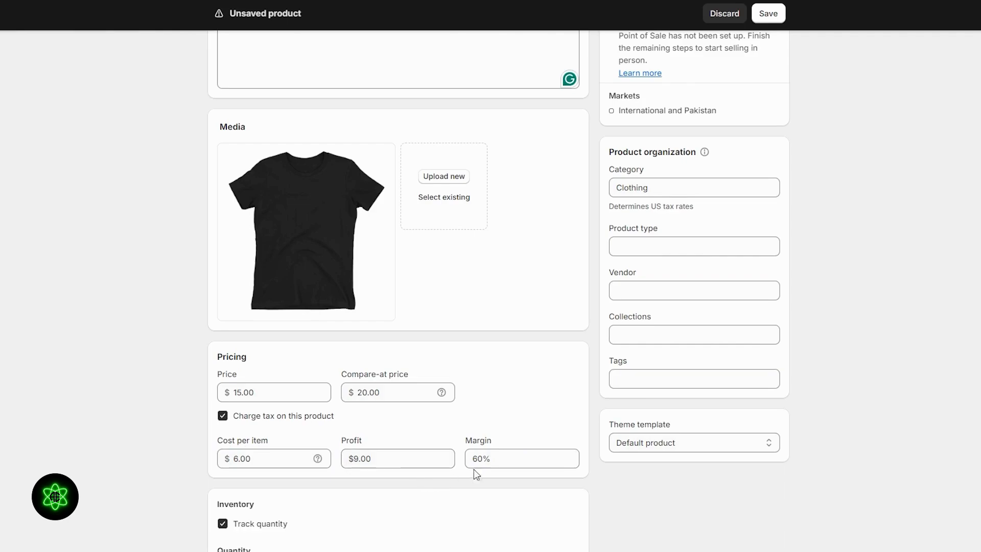
# Set the tracked inventory quantity at the shop location to 50.
pyautogui.scroll(-3, 353, 455)
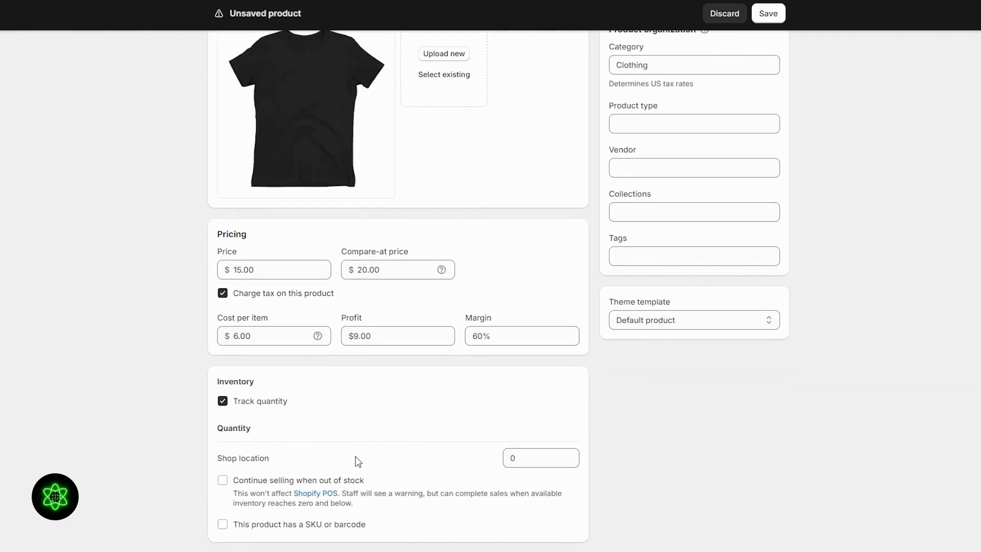
pyautogui.scroll(-6, 328, 363)
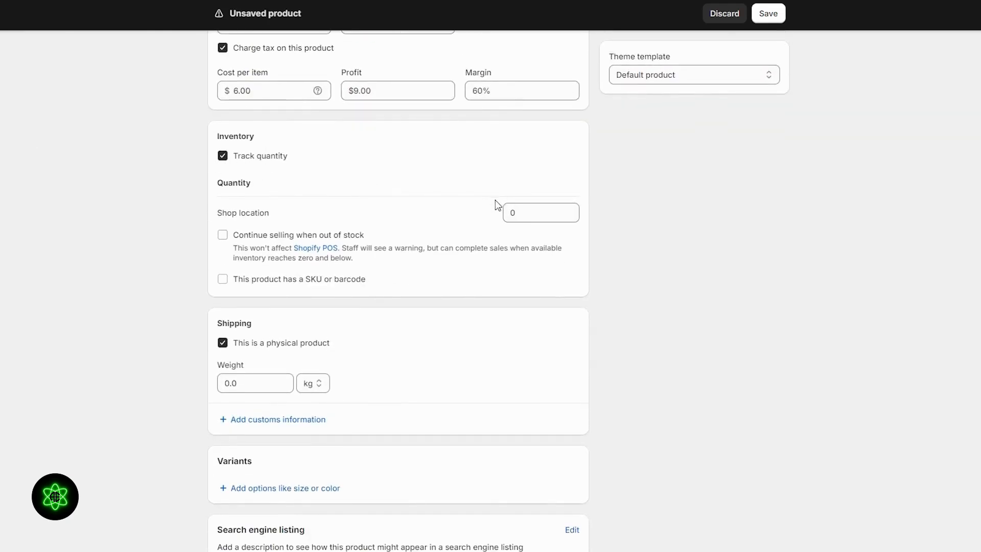
pyautogui.click(553, 218)
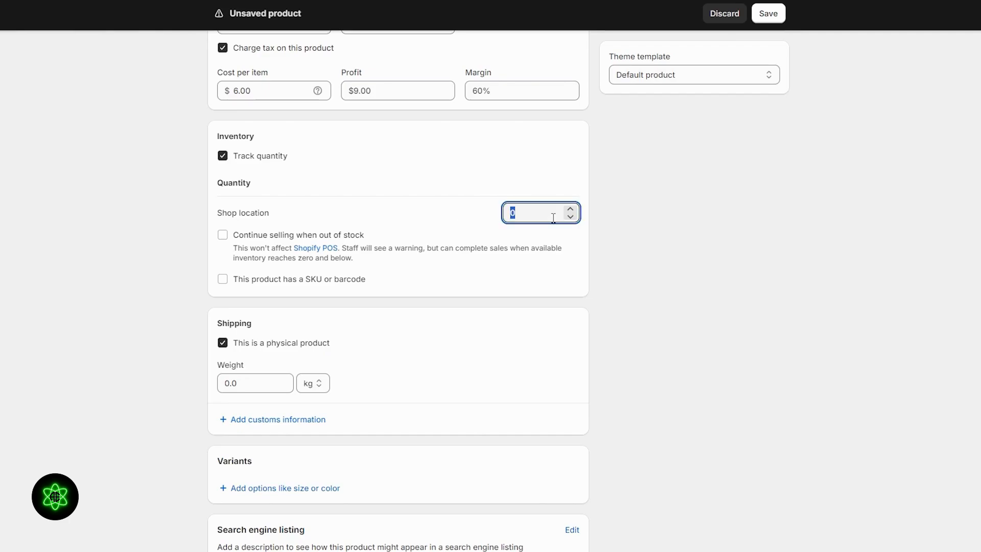
pyautogui.write('5')
pyautogui.click(971, 192)
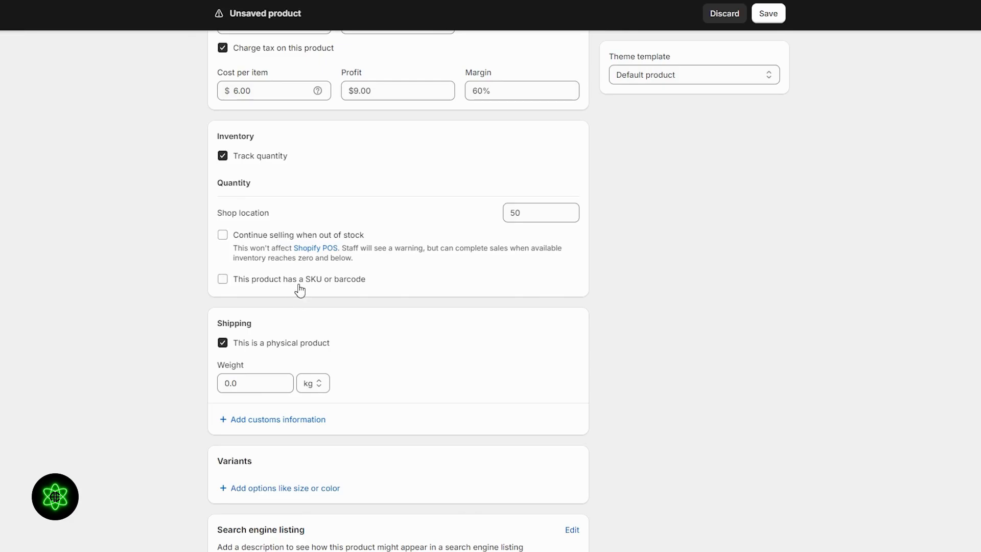
# Set the physical product's shipping weight to 0.3 kg.
pyautogui.click(235, 390)
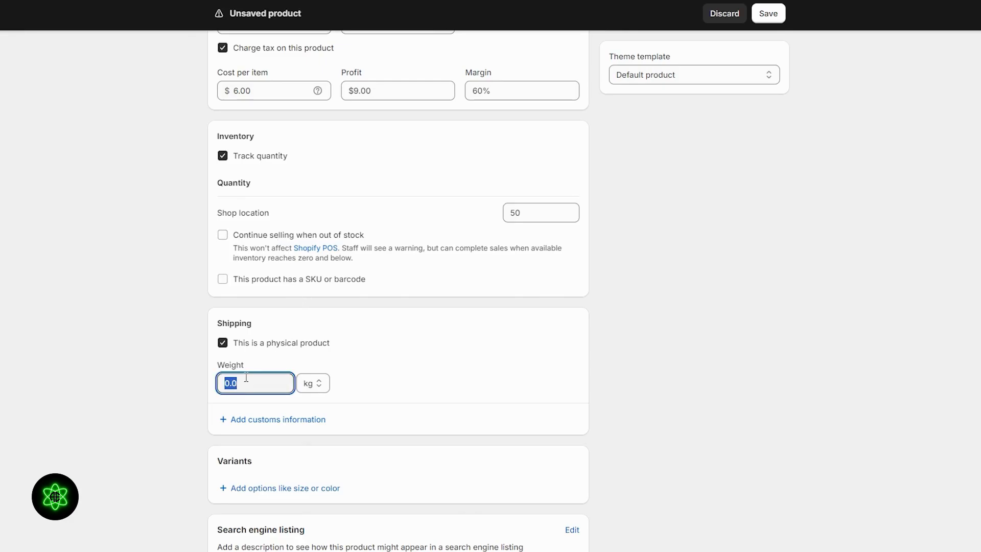
pyautogui.write('0.3')
pyautogui.click(66, 362)
# Add a Size variant option with the values Small, Medium and Large.
pyautogui.scroll(-1, 409, 445)
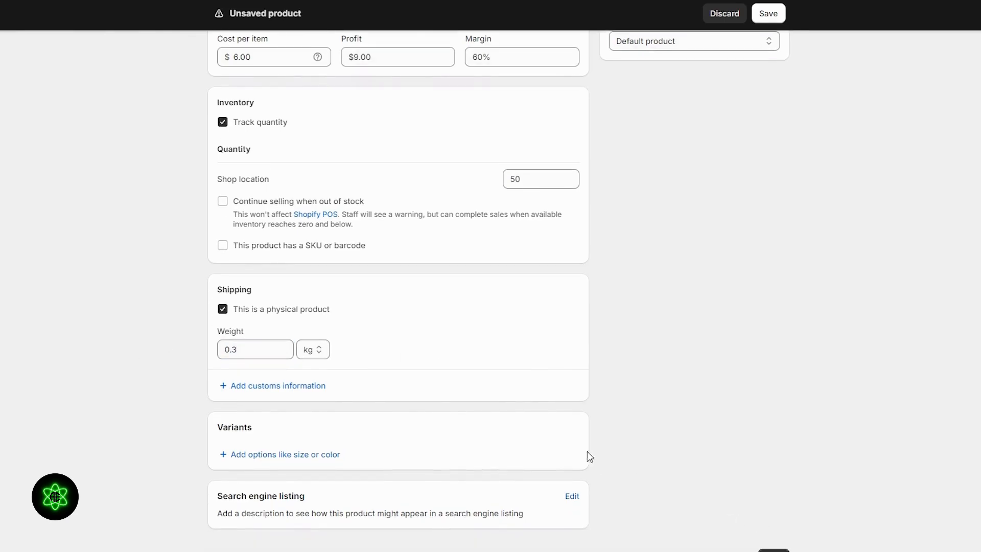
pyautogui.click(322, 456)
pyautogui.scroll(-1, 460, 419)
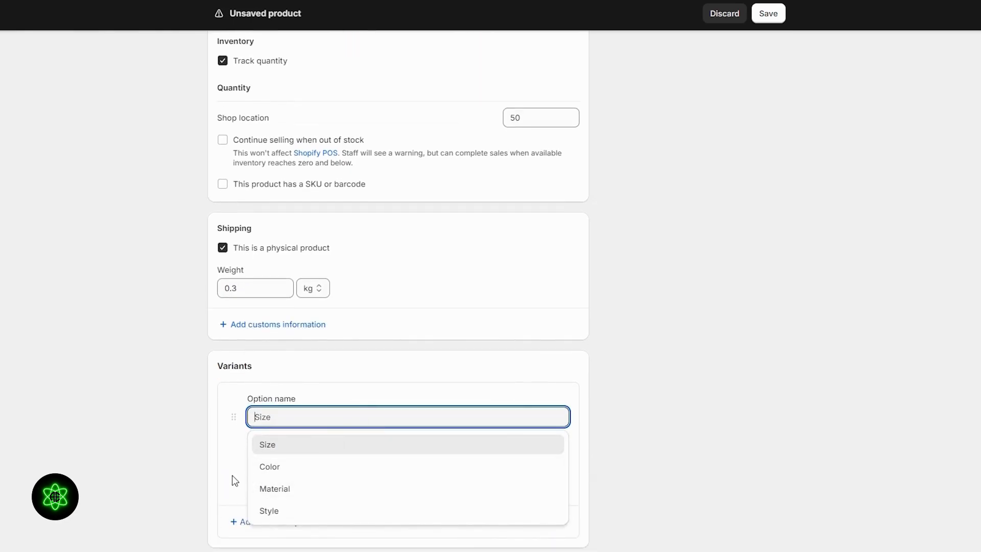
pyautogui.click(284, 451)
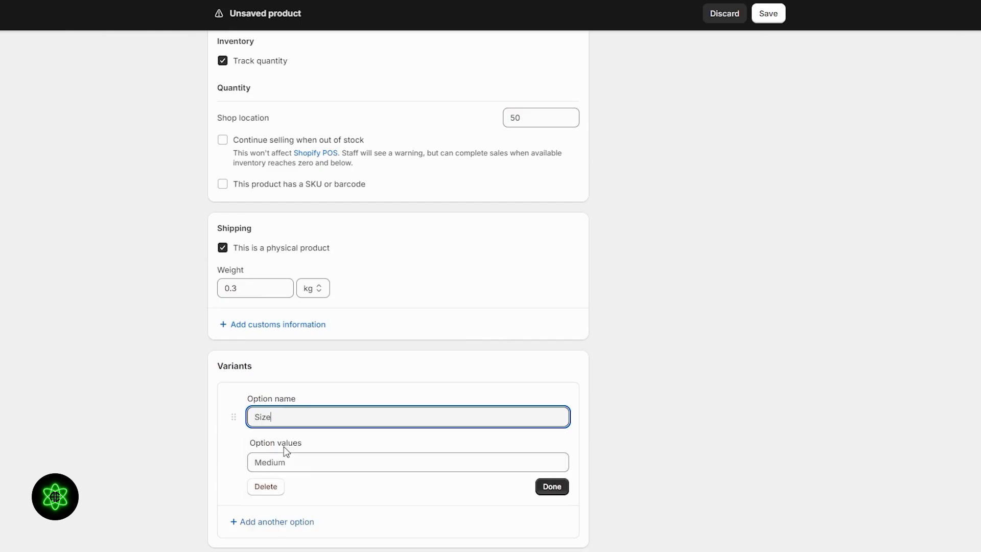
pyautogui.click(281, 462)
pyautogui.write('Small')
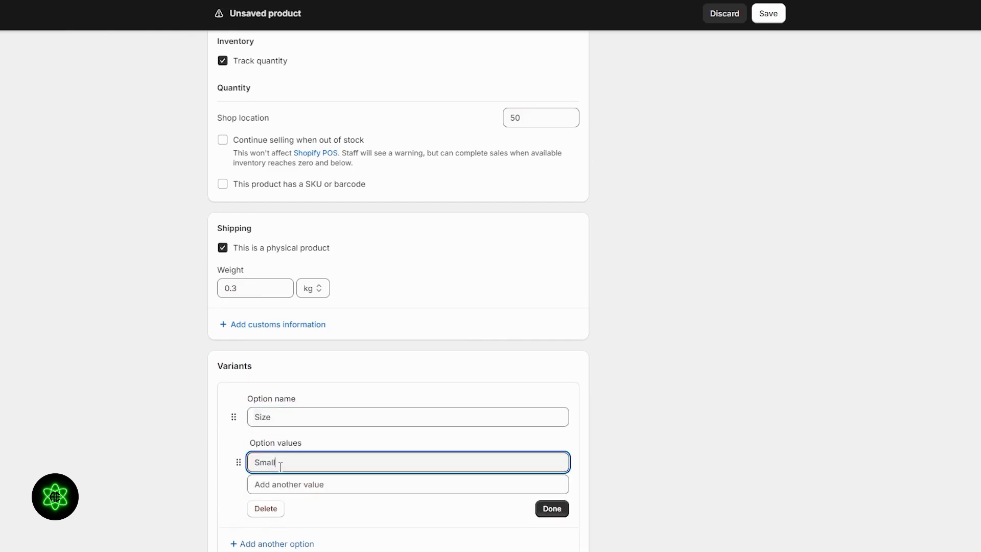
pyautogui.press('Return')
pyautogui.write('Medium')
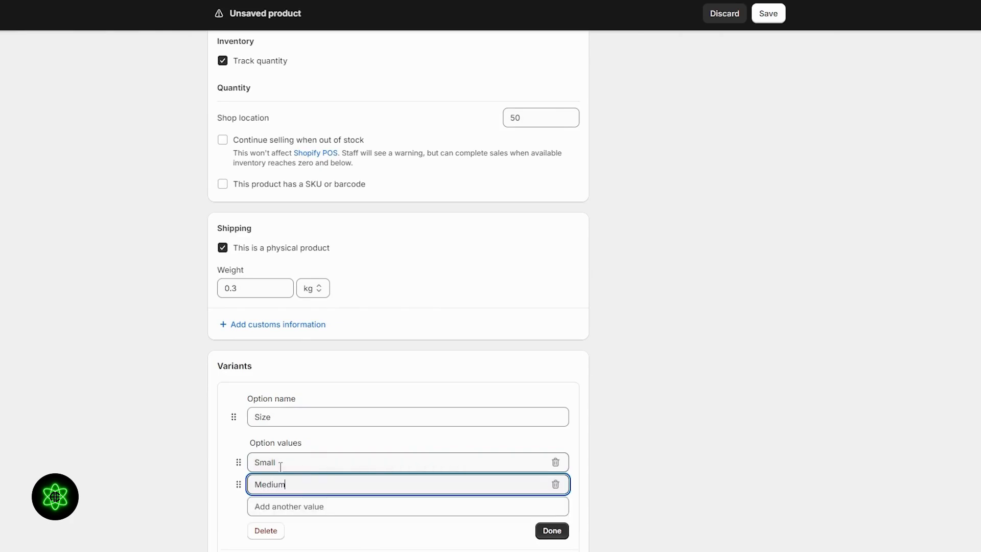
pyautogui.press('Return')
pyautogui.write('Large')
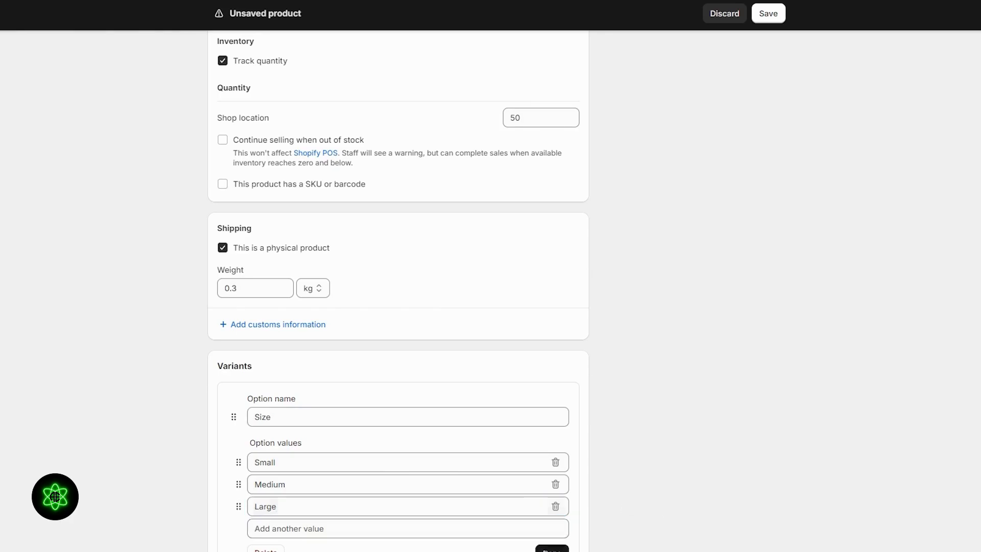
pyautogui.click(552, 549)
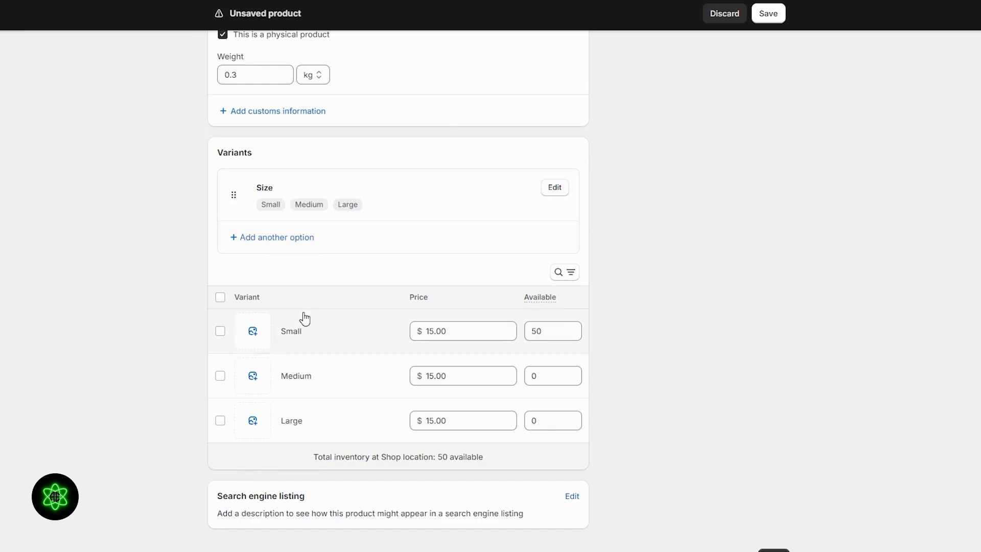
# Add a second variant option, Color, with the values Black and Blue.
pyautogui.click(292, 238)
pyautogui.click(276, 307)
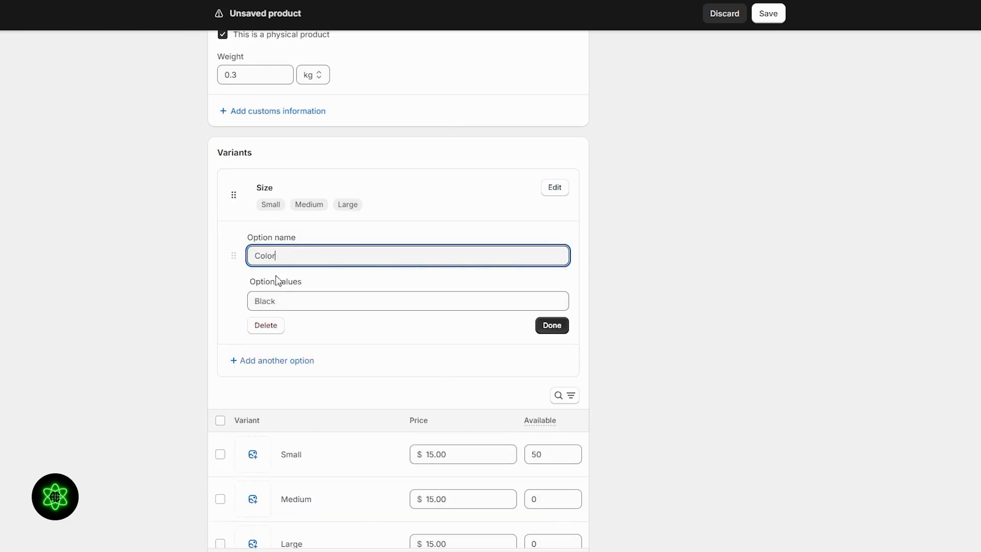
pyautogui.click(281, 300)
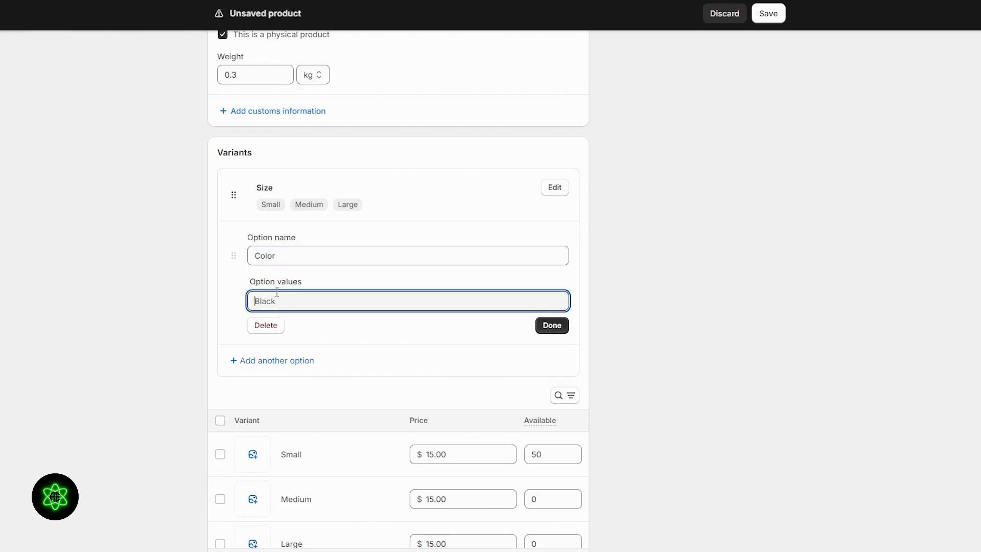
pyautogui.write('Black')
pyautogui.press('Tab')
pyautogui.write('Blue')
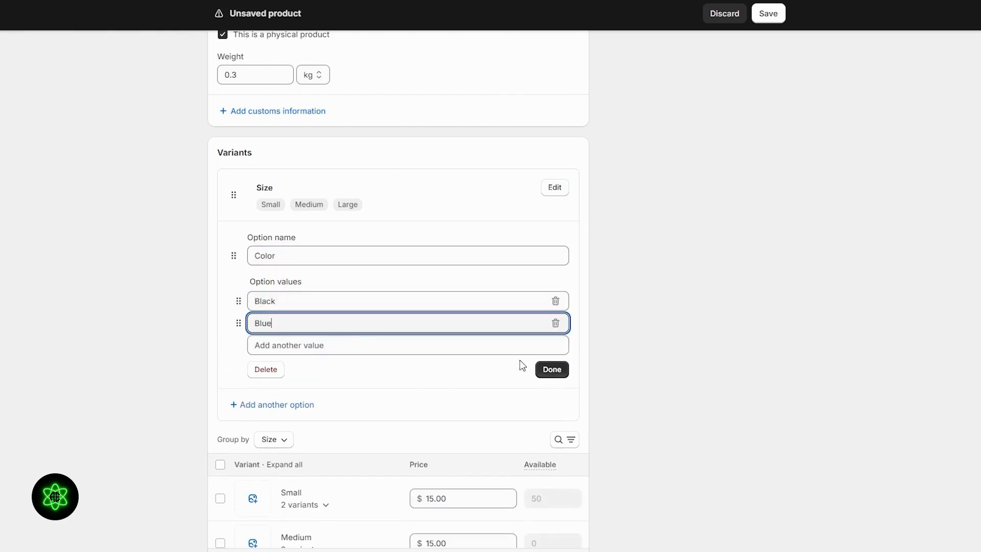
pyautogui.click(551, 347)
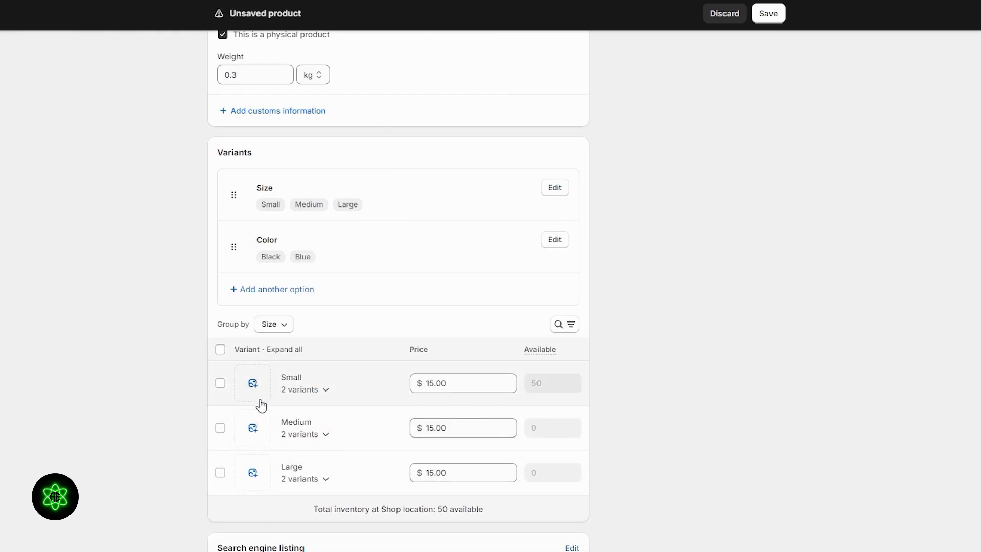
pyautogui.click(253, 383)
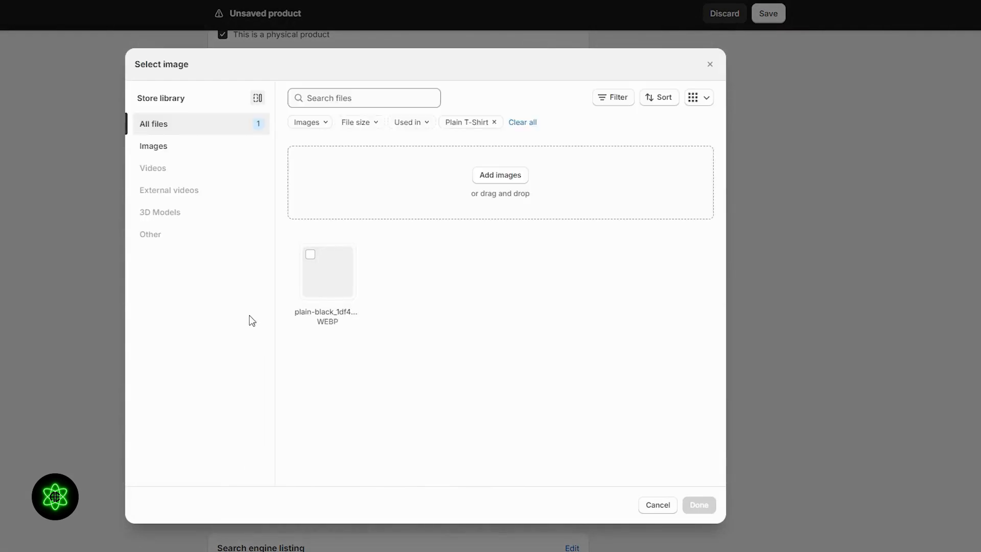
pyautogui.click(322, 266)
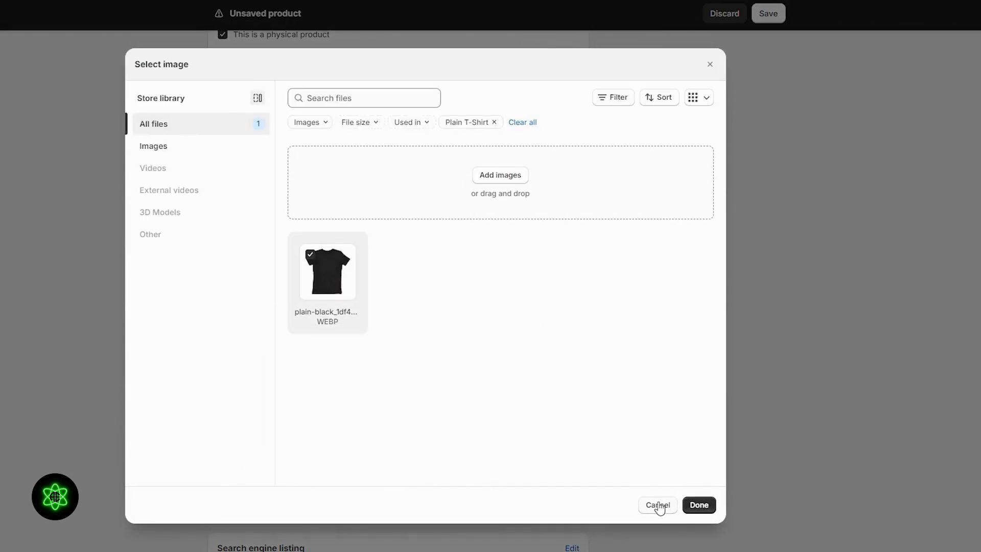
pyautogui.click(518, 178)
pyautogui.click(4, 183)
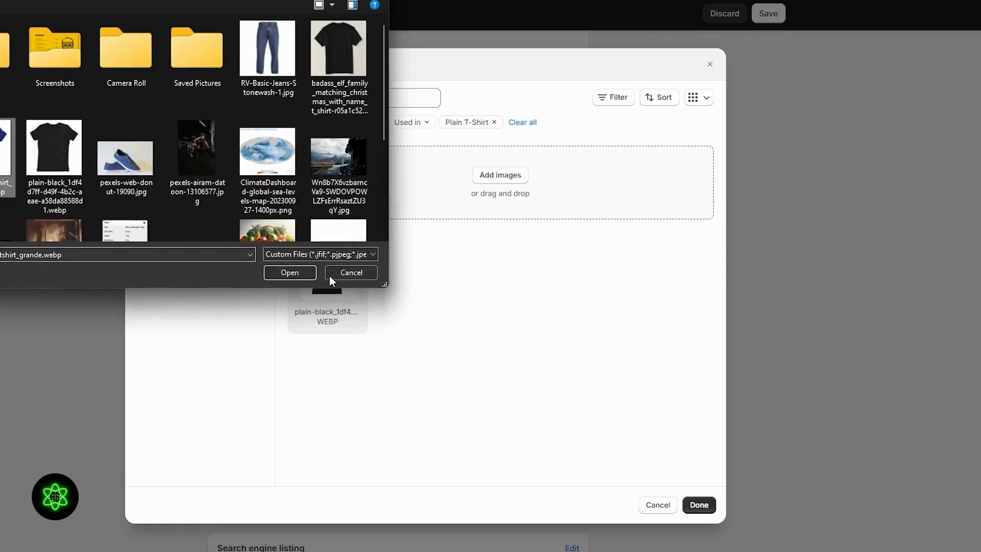
pyautogui.click(309, 275)
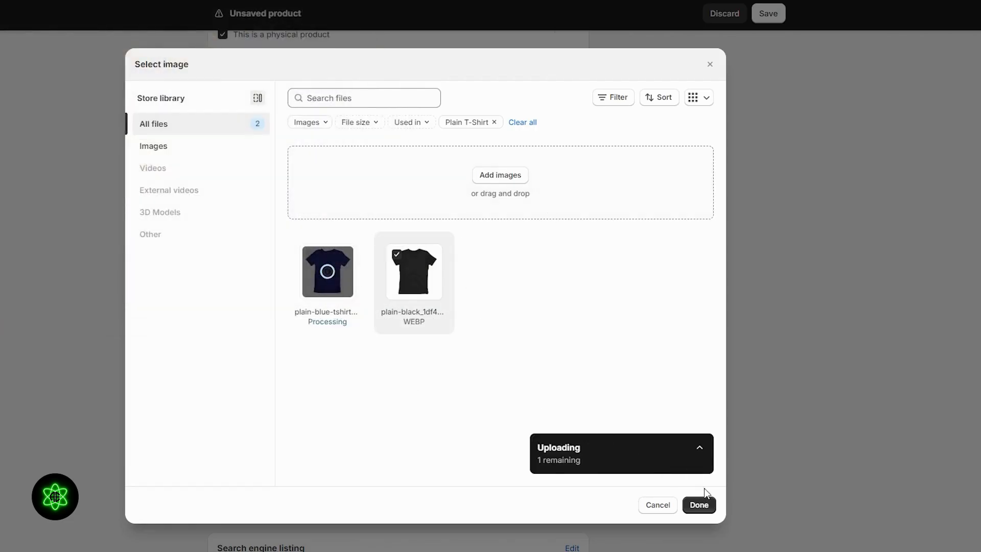
pyautogui.click(666, 510)
# Assign the plain-black T-shirt image to the Small, Medium and Large variant groups.
pyautogui.scroll(-1, 331, 414)
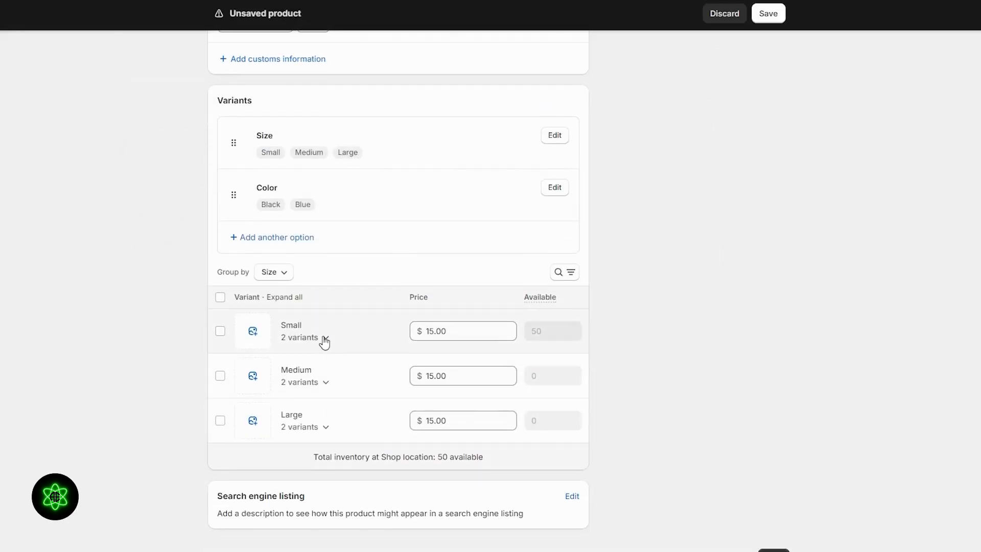
pyautogui.click(325, 338)
pyautogui.click(325, 338)
pyautogui.click(253, 331)
pyautogui.click(331, 251)
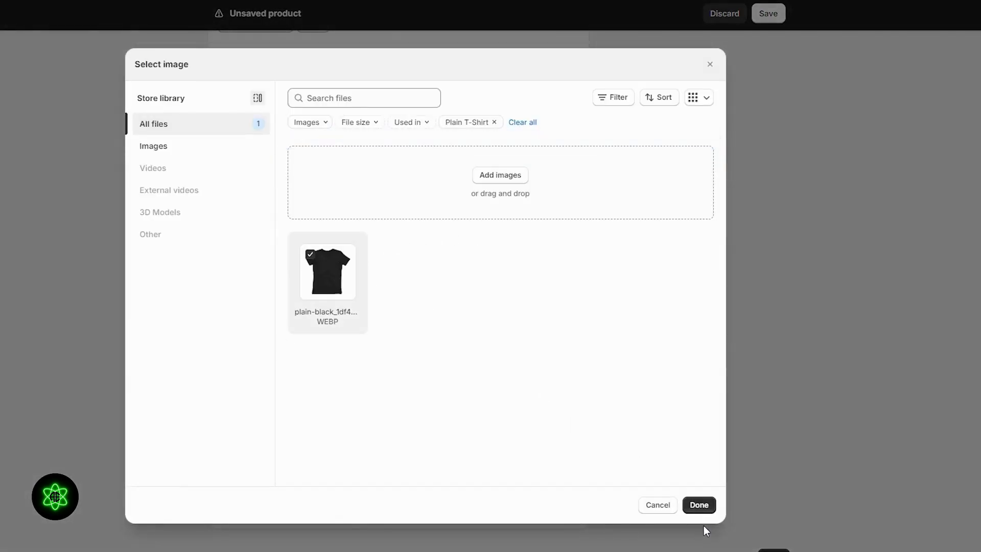
pyautogui.click(699, 506)
# Upload the plain-blue-tshirt .webp image and use it for the Blue variant of the Large size.
pyautogui.click(302, 427)
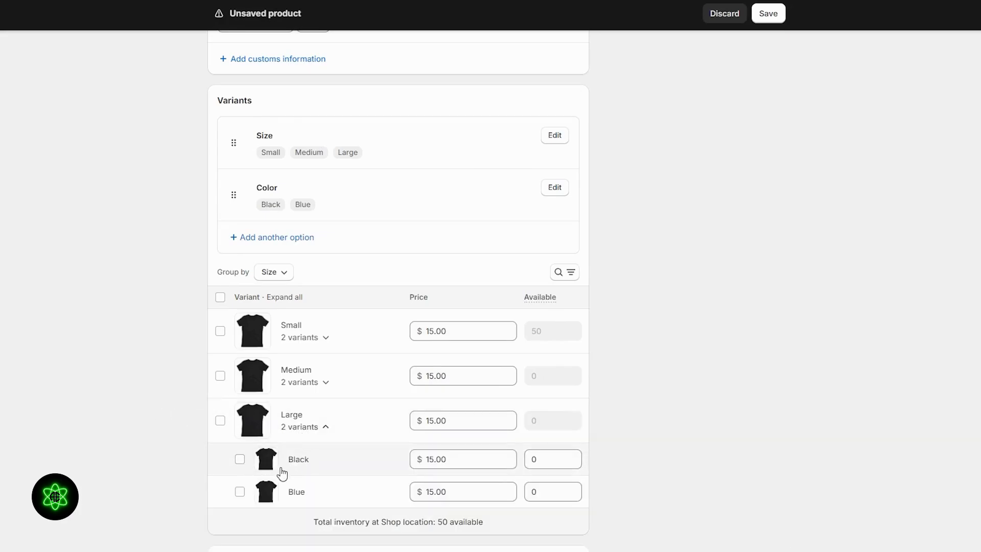
pyautogui.click(264, 494)
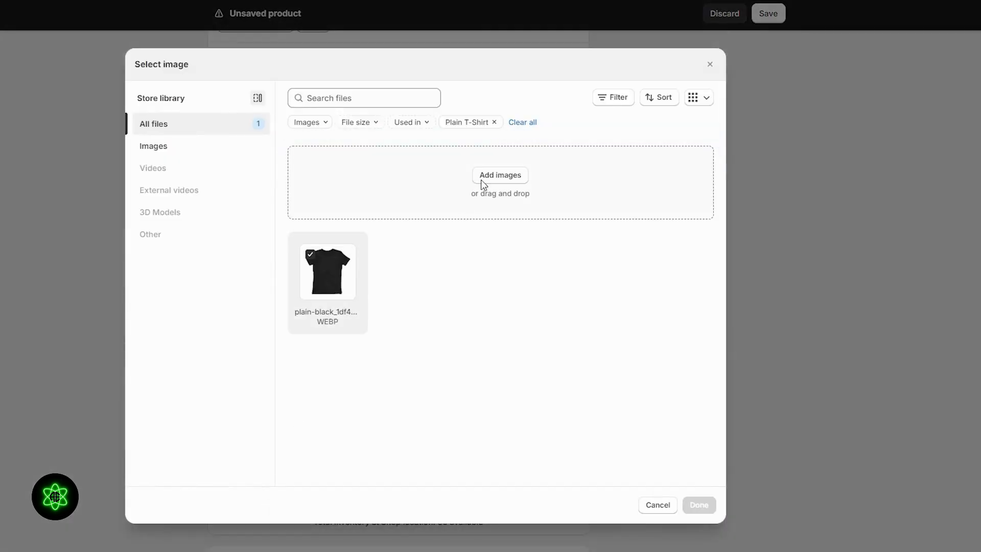
pyautogui.click(482, 181)
pyautogui.doubleClick(6, 158)
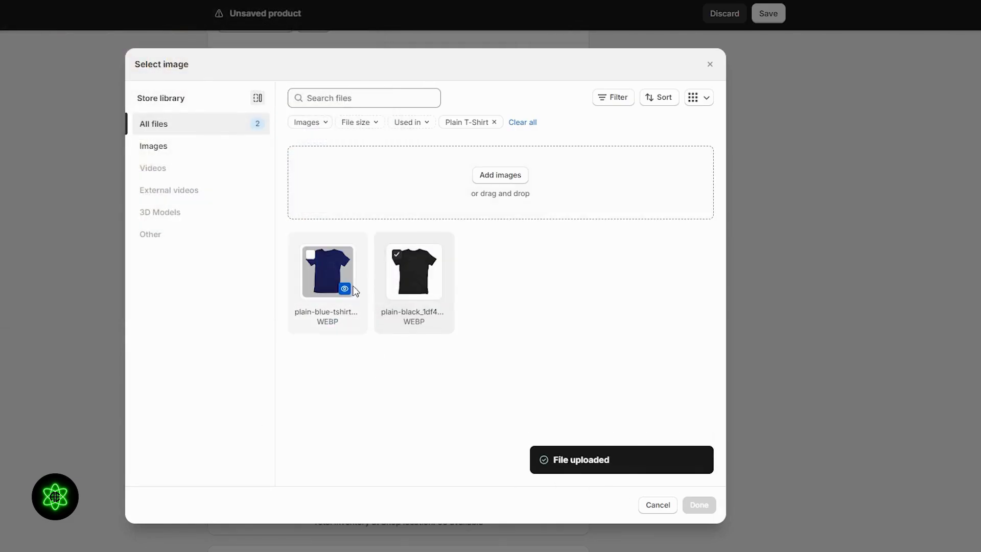
pyautogui.click(693, 508)
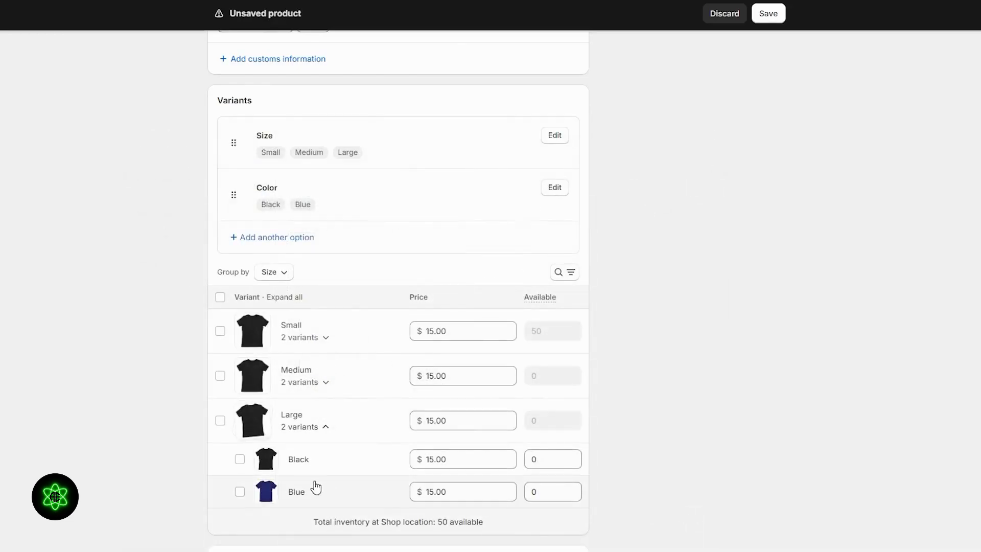
pyautogui.click(220, 420)
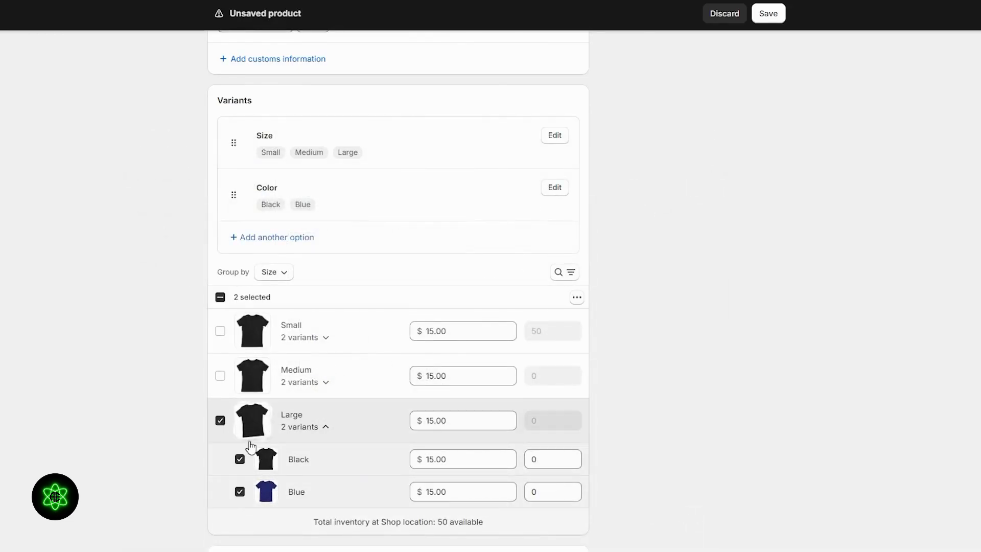
# Replace the Medium size's Blue variant image with an uploaded plain-blue-tshirt .webp file.
pyautogui.click(296, 383)
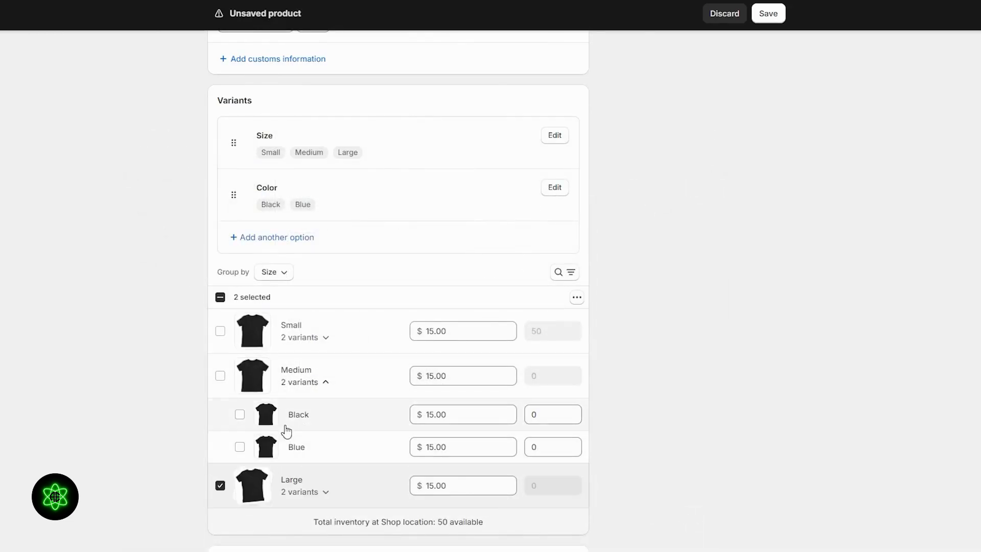
pyautogui.click(266, 446)
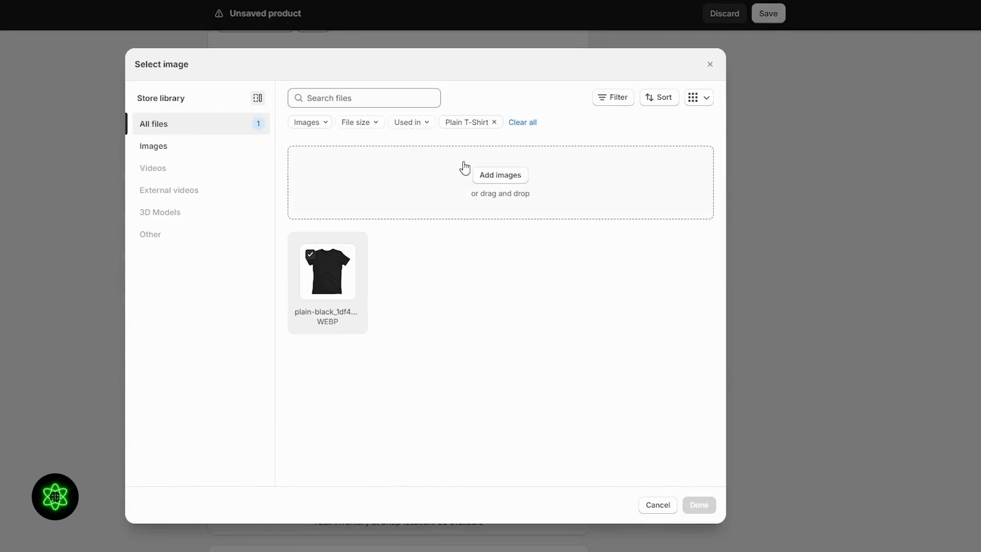
pyautogui.click(466, 170)
pyautogui.doubleClick(4, 149)
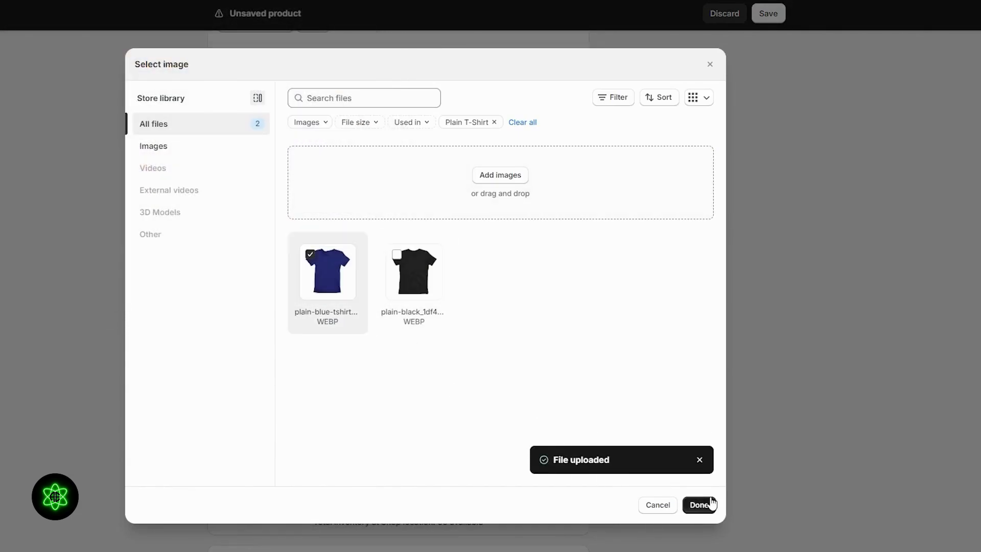
pyautogui.click(699, 505)
pyautogui.scroll(10, 695, 498)
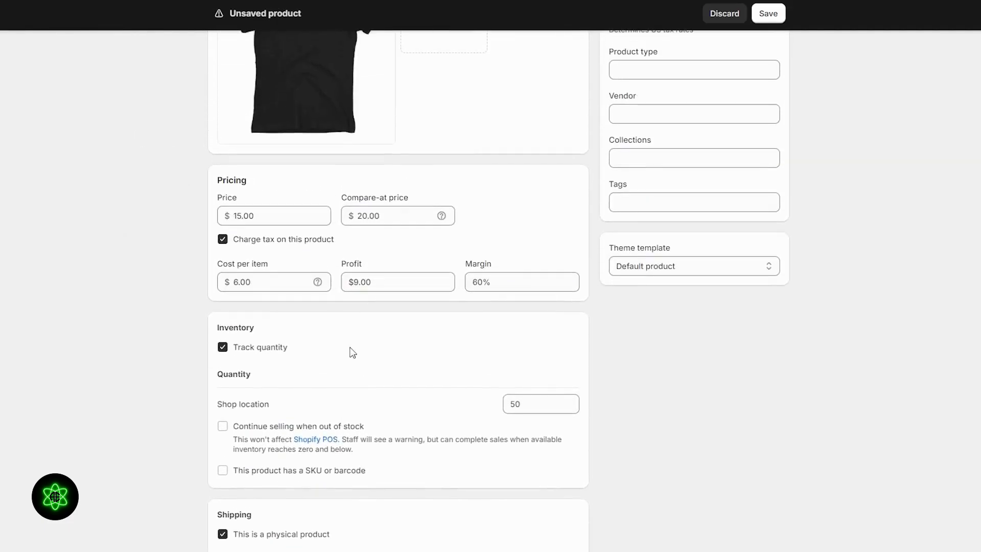
# Upload the plain-blue-tshirt_grande.webp image to the product's media.
pyautogui.scroll(1, 335, 230)
pyautogui.click(431, 195)
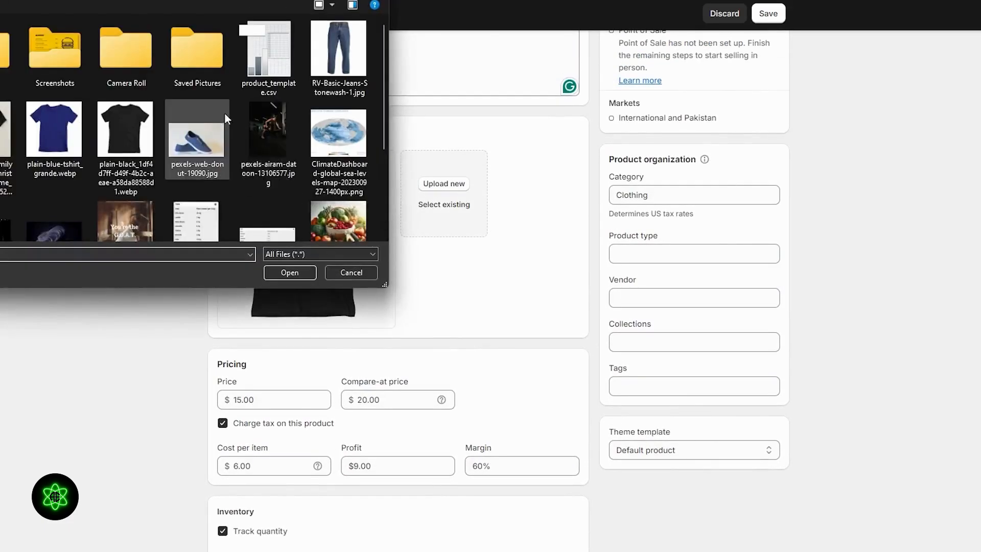
pyautogui.doubleClick(74, 132)
# Replace the Small size's Blue variant image with the plain-blue-tshirt image from the product's files.
pyautogui.scroll(-14, 771, 473)
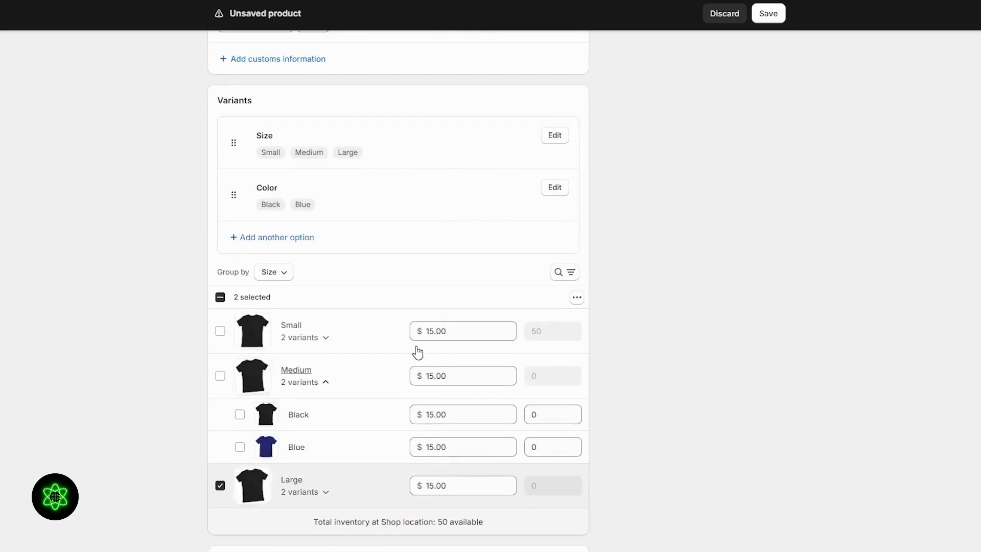
pyautogui.click(311, 384)
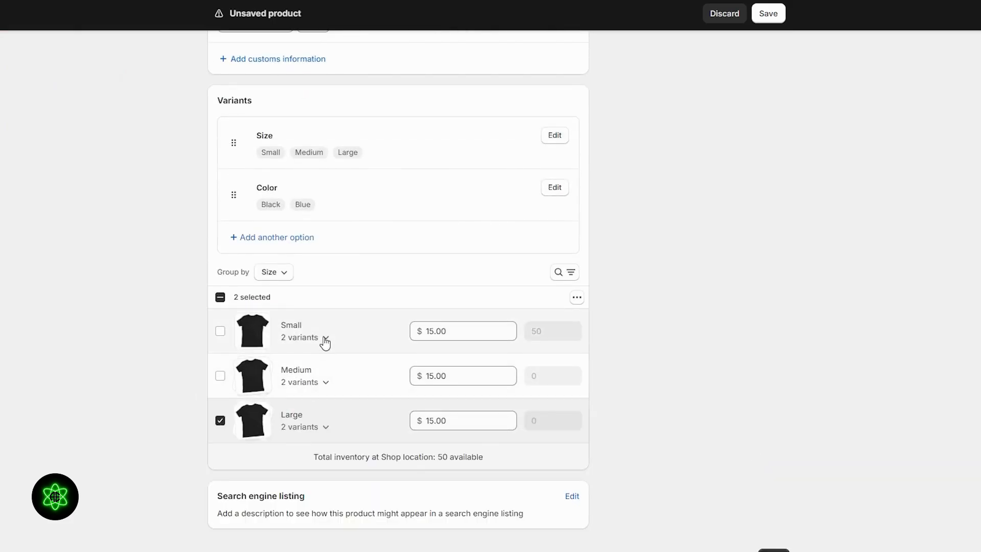
pyautogui.click(323, 338)
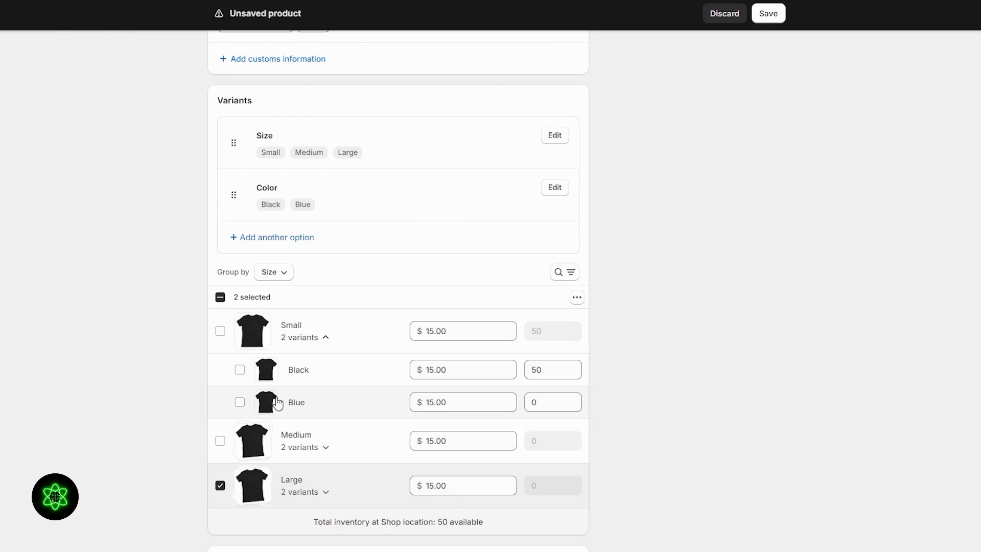
pyautogui.click(278, 404)
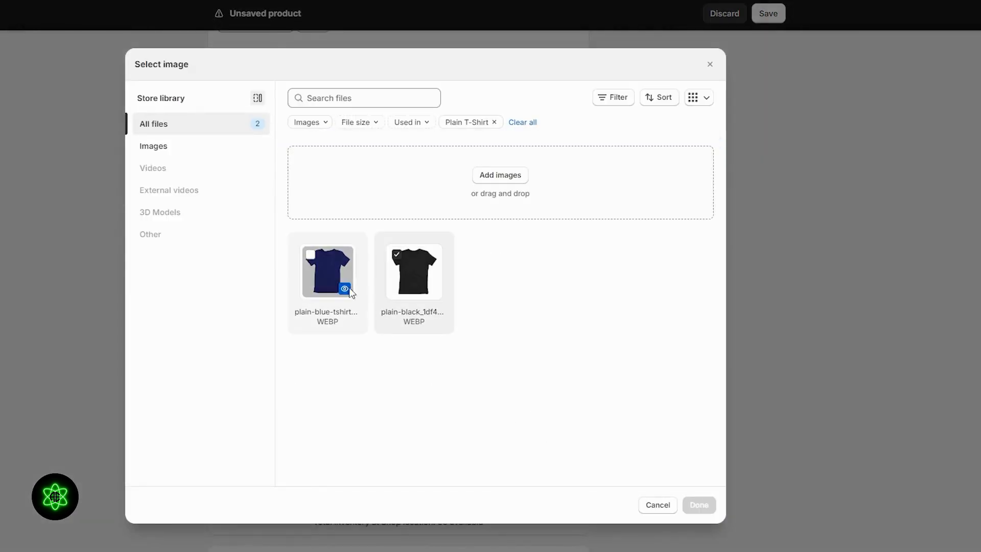
pyautogui.click(329, 272)
pyautogui.click(692, 507)
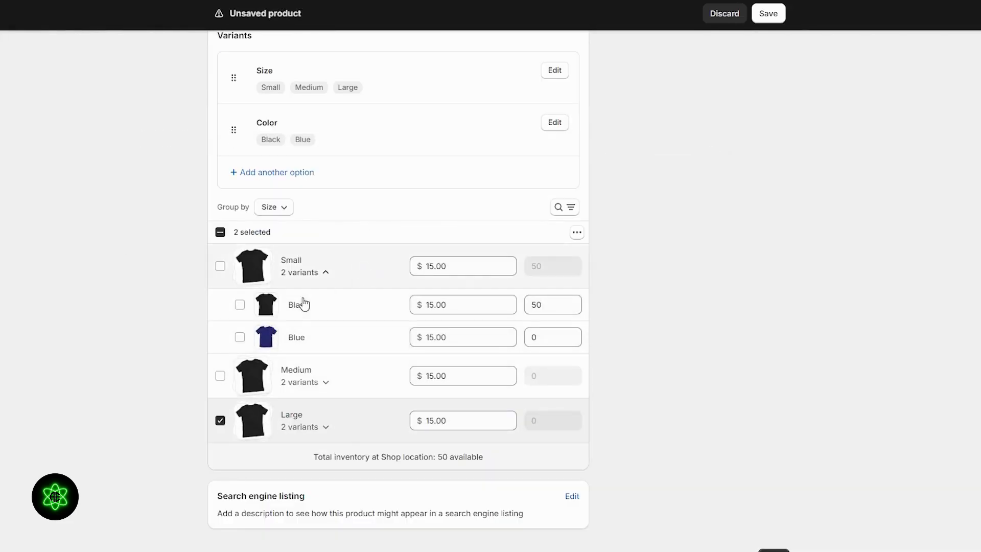
# Check the product's details and media, and save the Plain T-Shirt product.
pyautogui.scroll(10, 558, 383)
pyautogui.scroll(9, 643, 341)
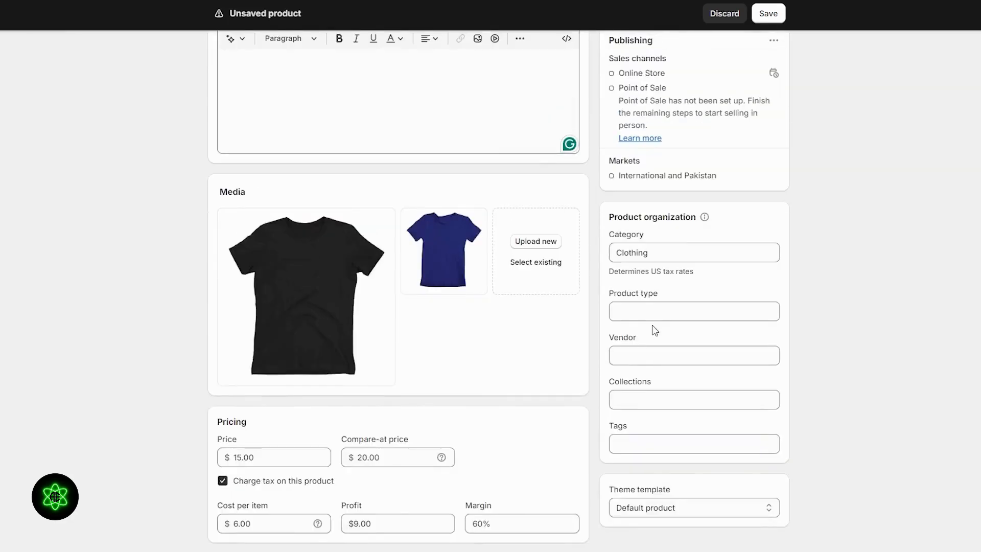
pyautogui.click(770, 15)
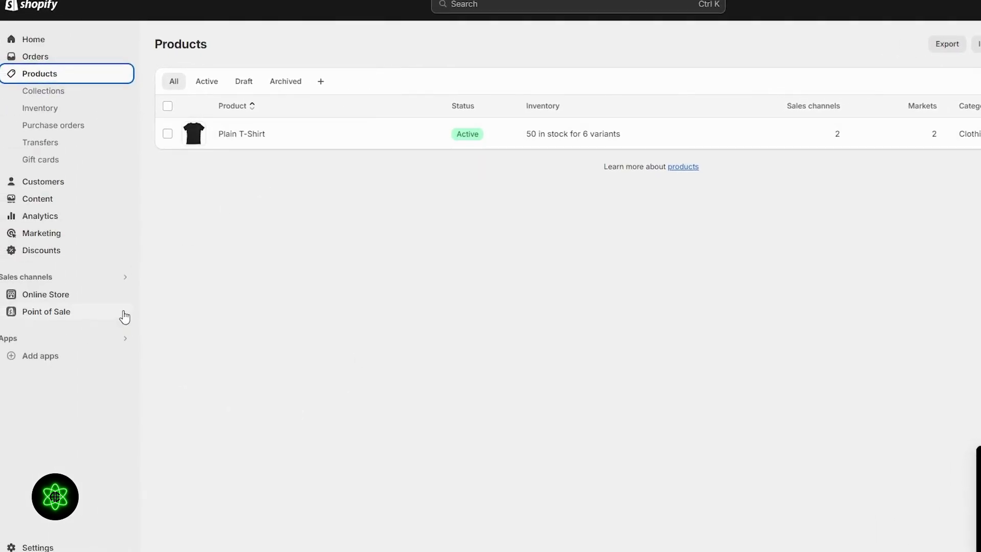
# Open the Shopify App Store, search for dser and start installing DSers-AliExpress Dropshipping.
pyautogui.click(54, 357)
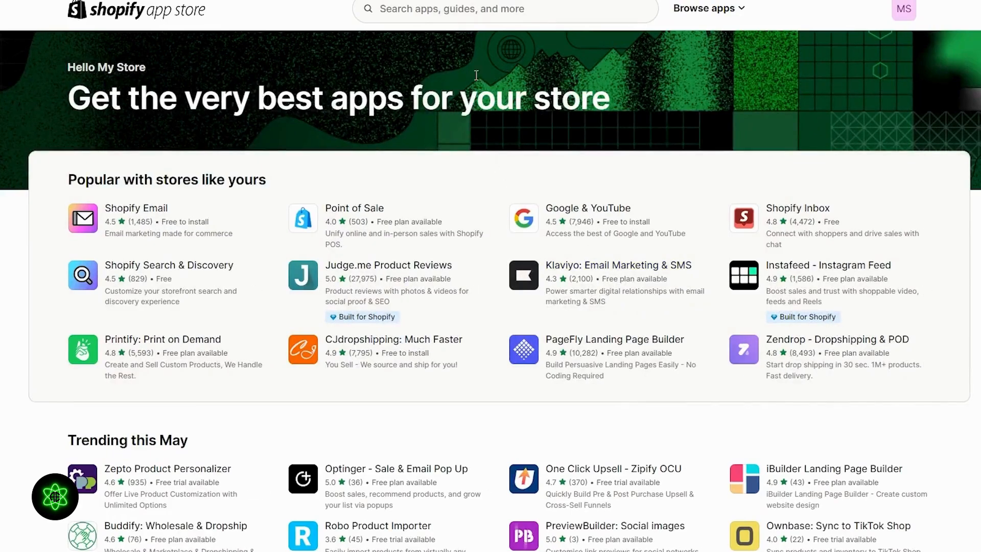
pyautogui.click(441, 9)
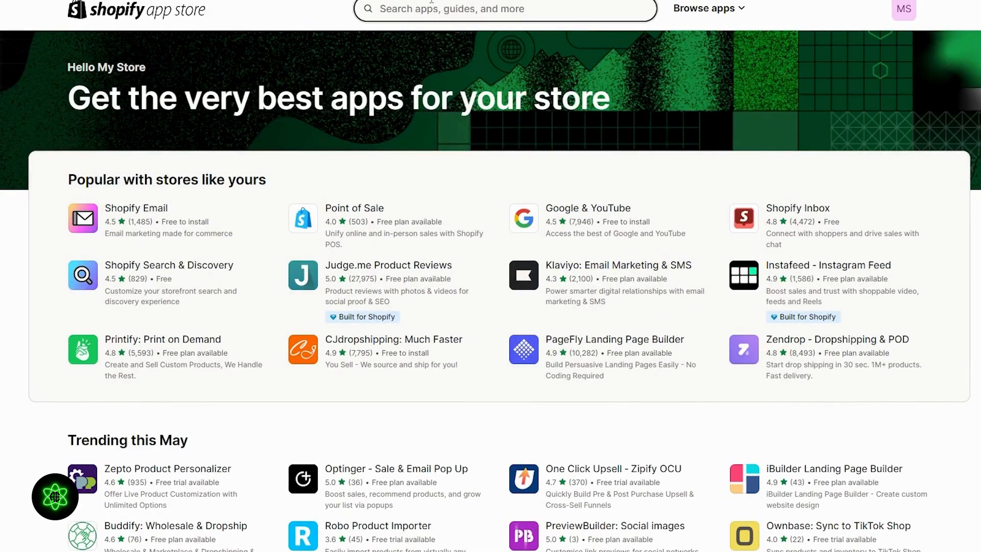
pyautogui.write('deser')
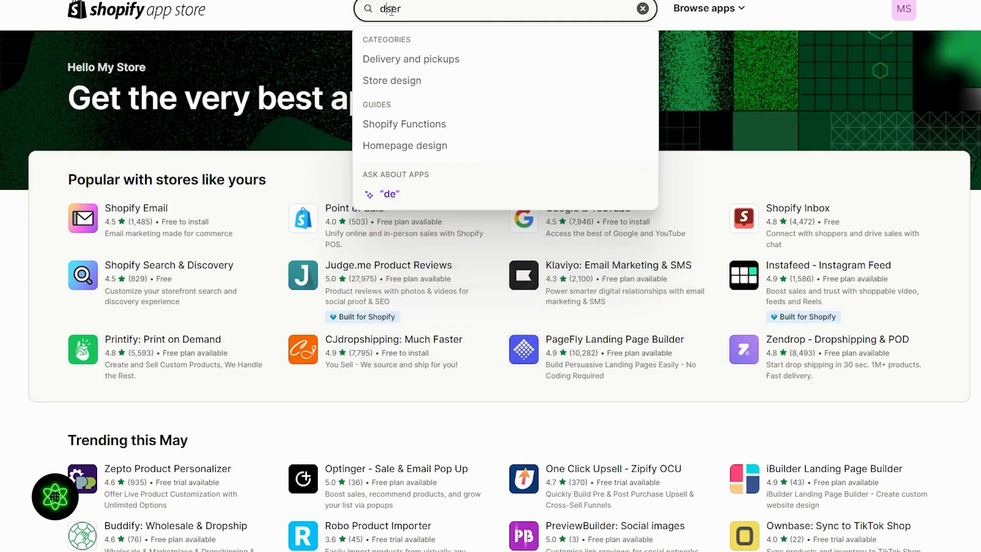
pyautogui.click(510, 111)
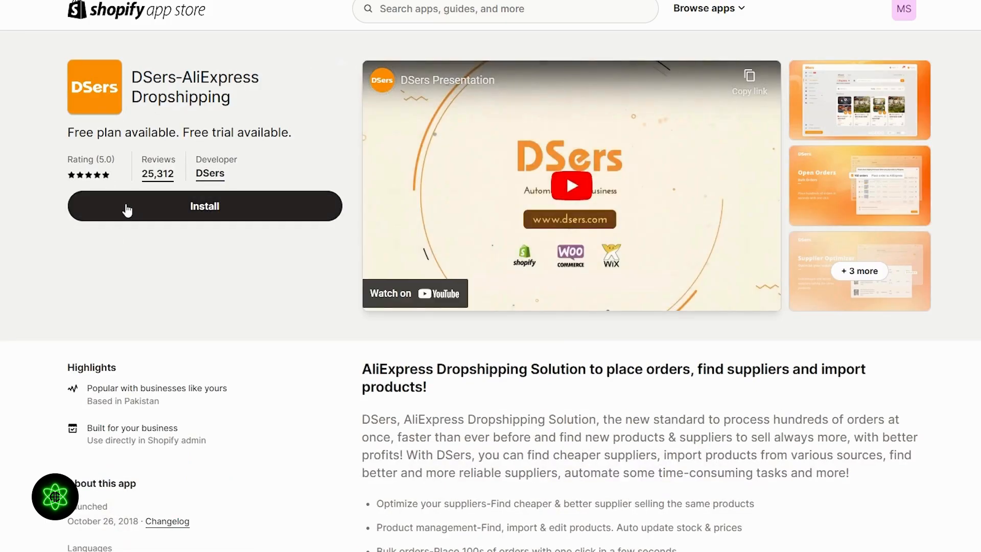
pyautogui.click(129, 210)
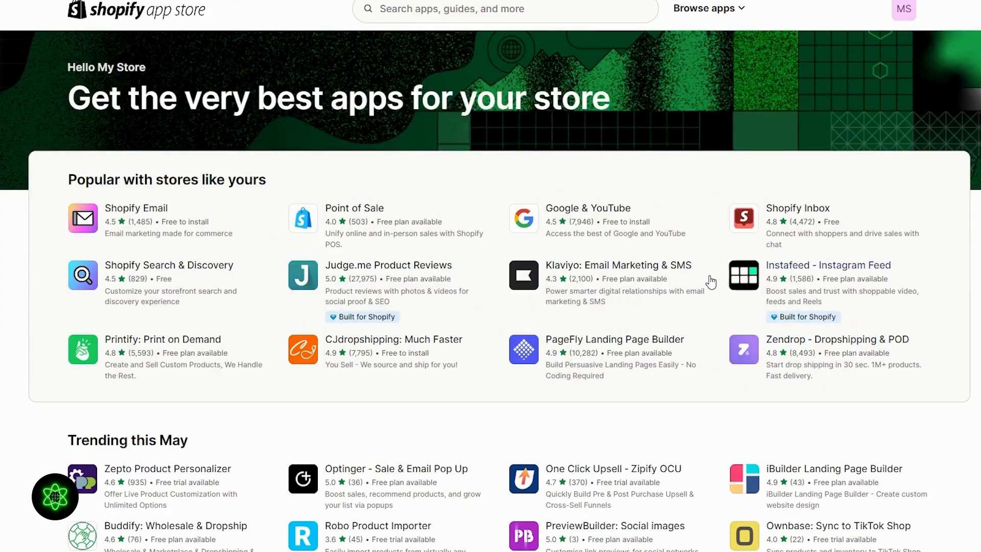
# Open the CJdropshipping: Much Faster listing among the apps popular with similar stores.
pyautogui.scroll(-1, 423, 277)
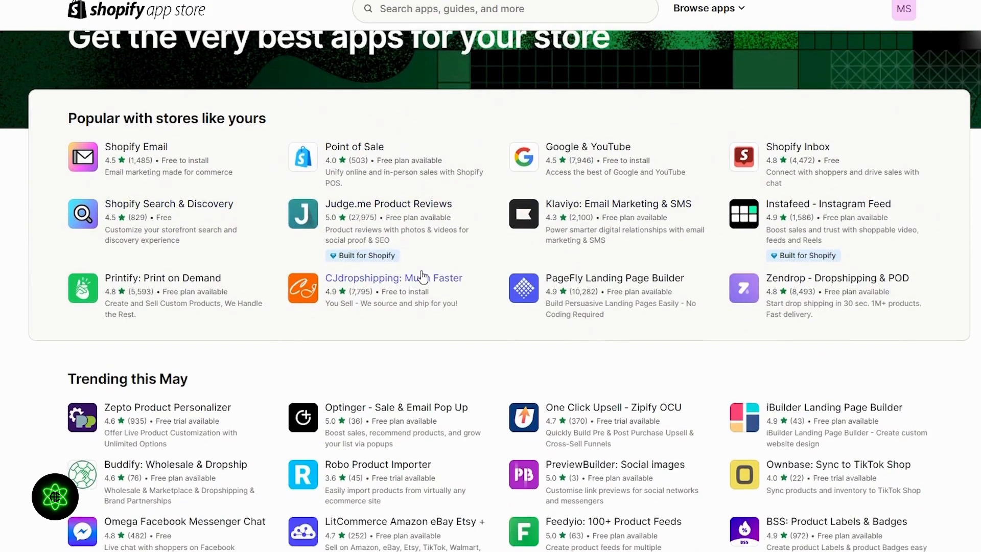
pyautogui.click(422, 277)
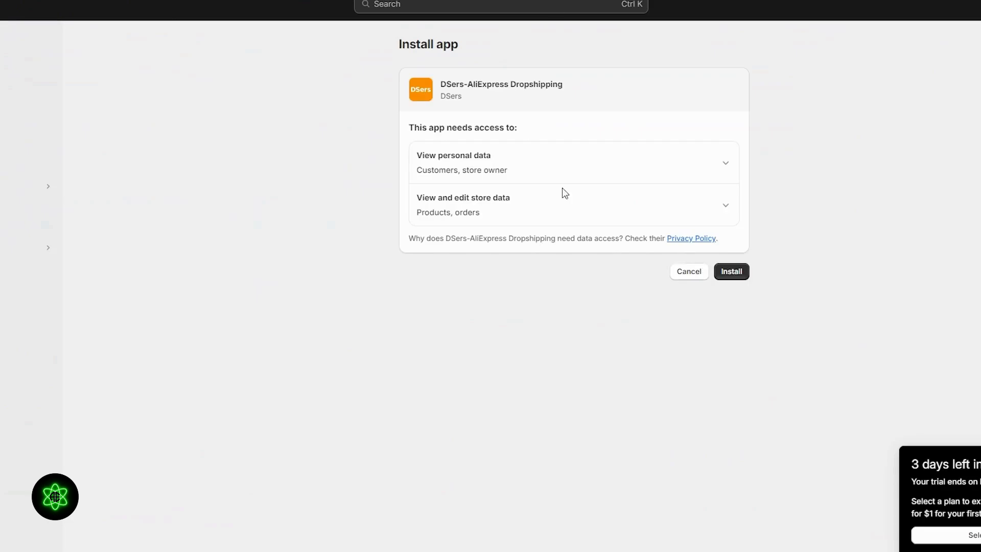
# Confirm the DSers app installation, have a DSers account created automatically and choose the free Basic plan.
pyautogui.click(736, 273)
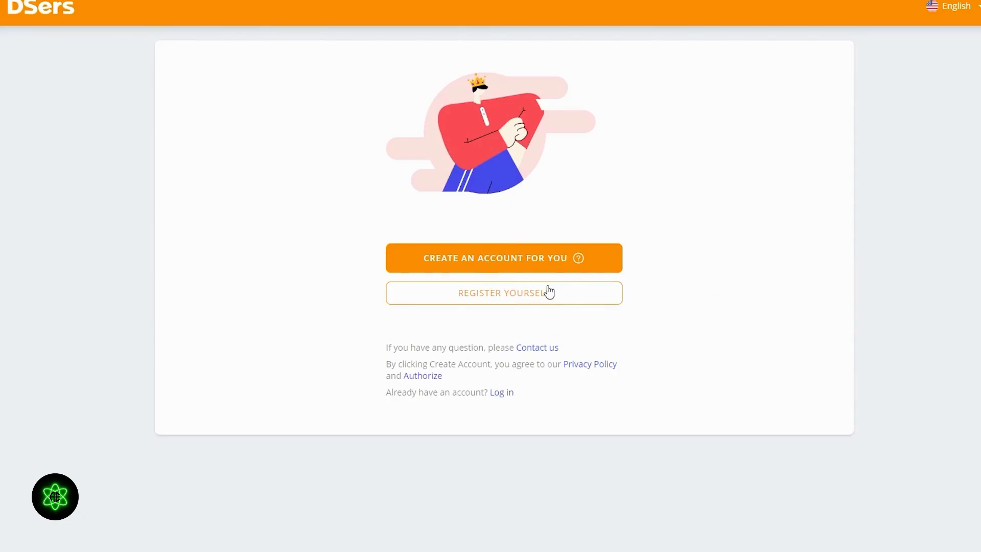
pyautogui.click(546, 272)
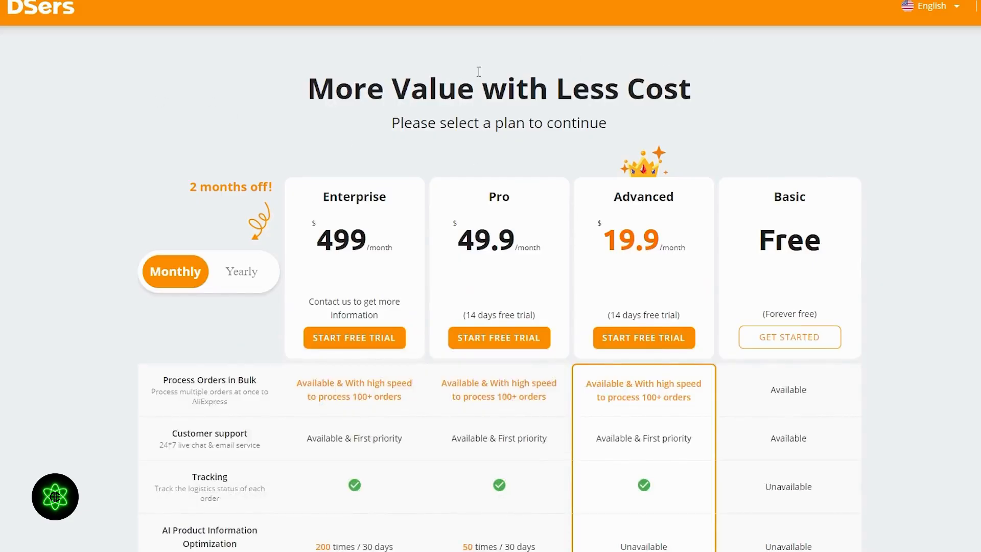
pyautogui.scroll(-10, 580, 256)
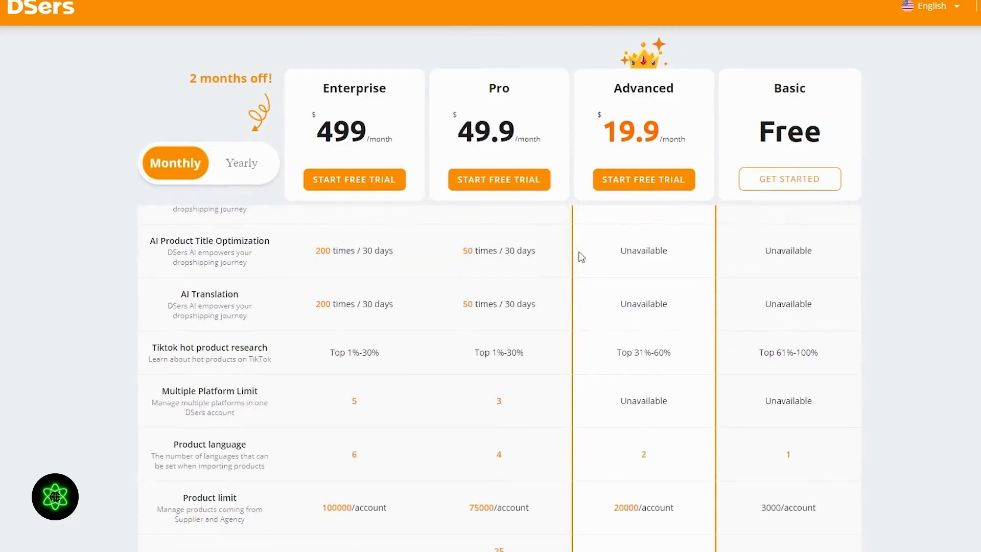
pyautogui.click(812, 182)
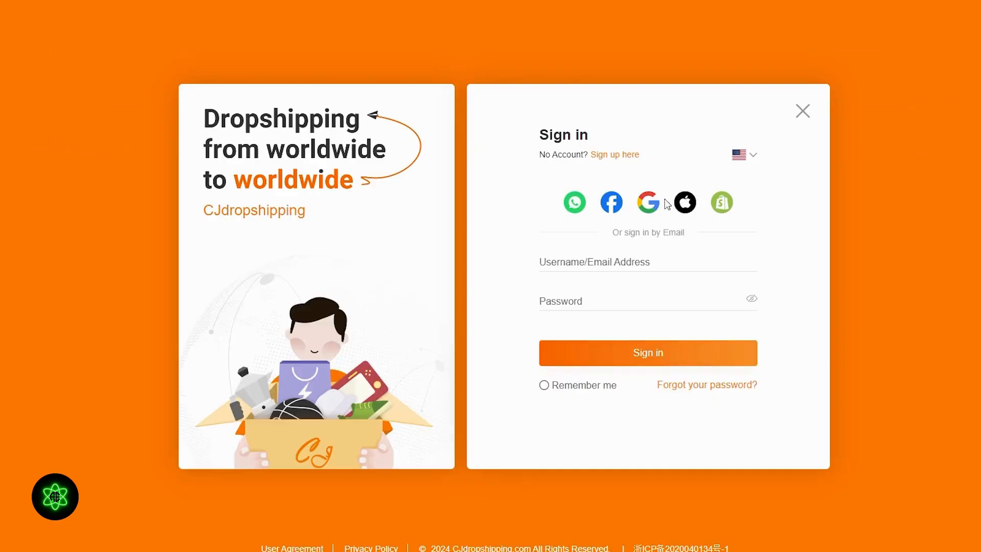
# Sign in to CJdropshipping with Google and look over its home page, switching the product source to 1688.
pyautogui.click(657, 202)
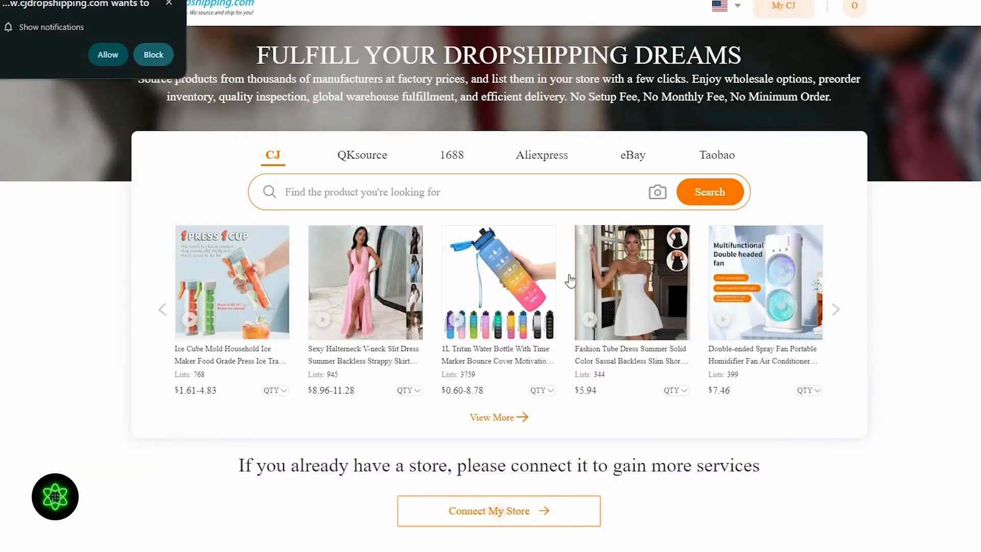
pyautogui.scroll(-7, 635, 256)
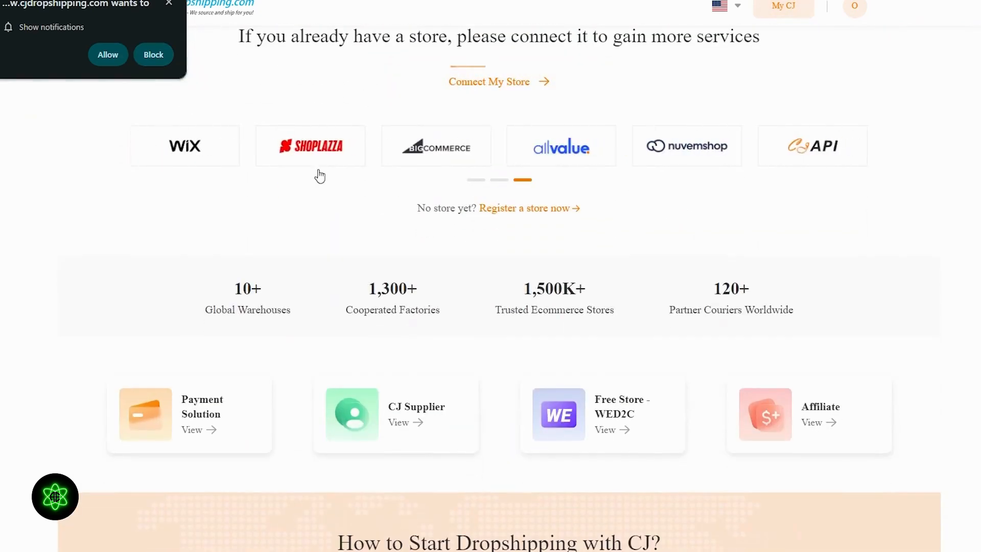
pyautogui.scroll(-1, 628, 159)
pyautogui.scroll(6, 628, 159)
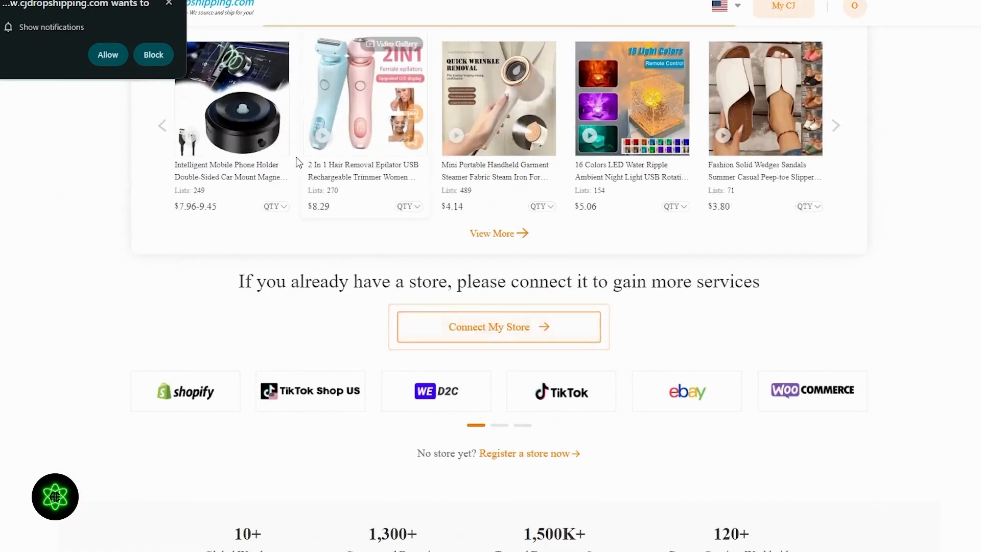
pyautogui.scroll(4, 579, 275)
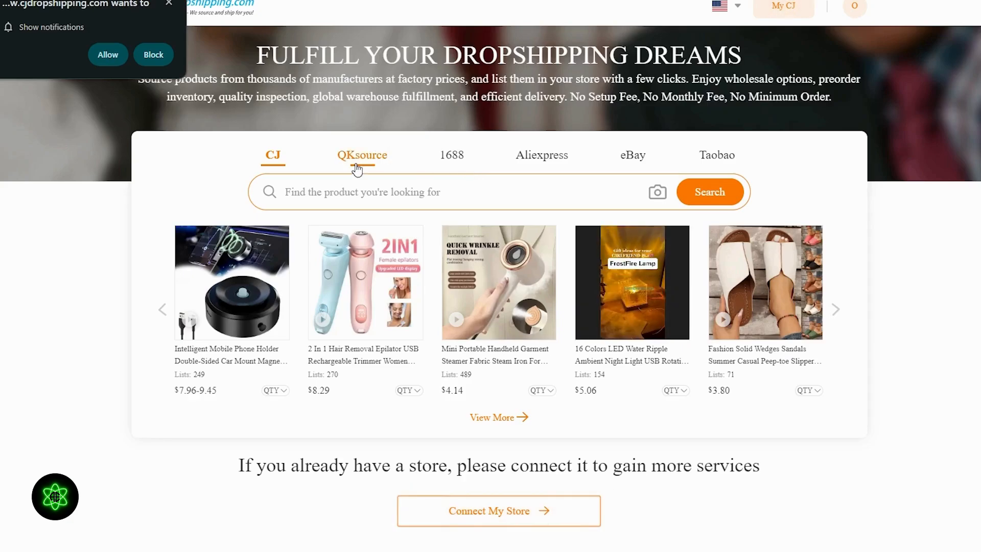
pyautogui.click(451, 157)
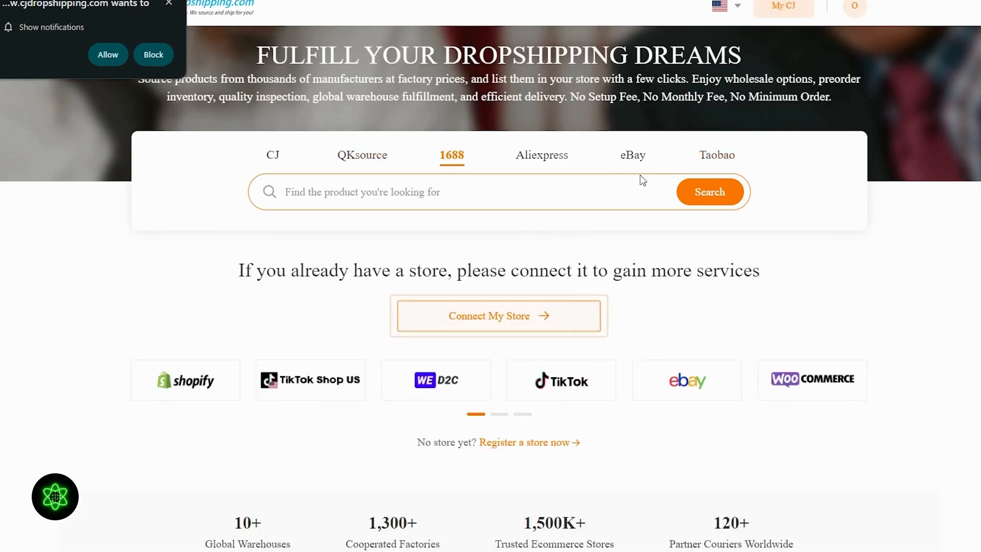
# Connect the Shopify store to CJdropshipping, authorize it and dismiss the assistant pop-up.
pyautogui.click(487, 321)
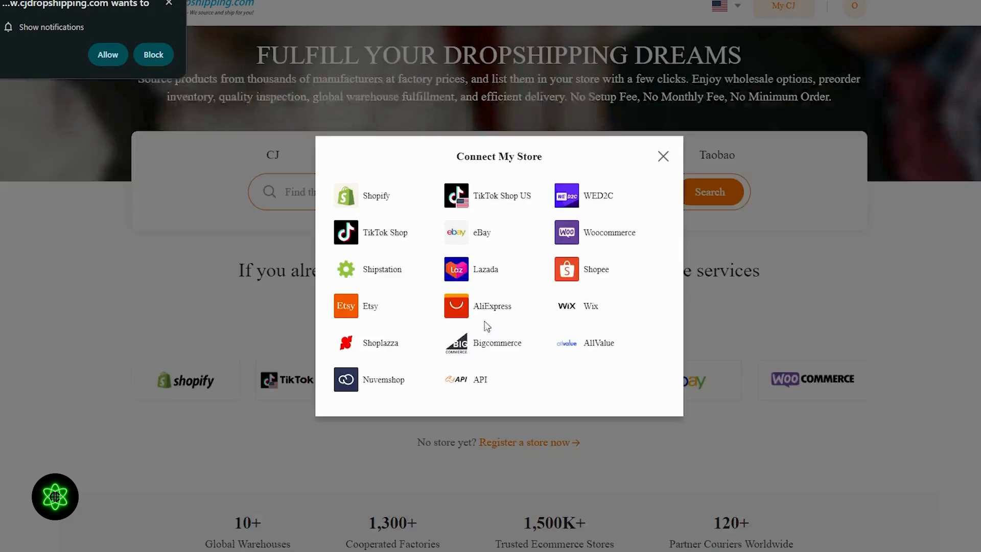
pyautogui.click(376, 196)
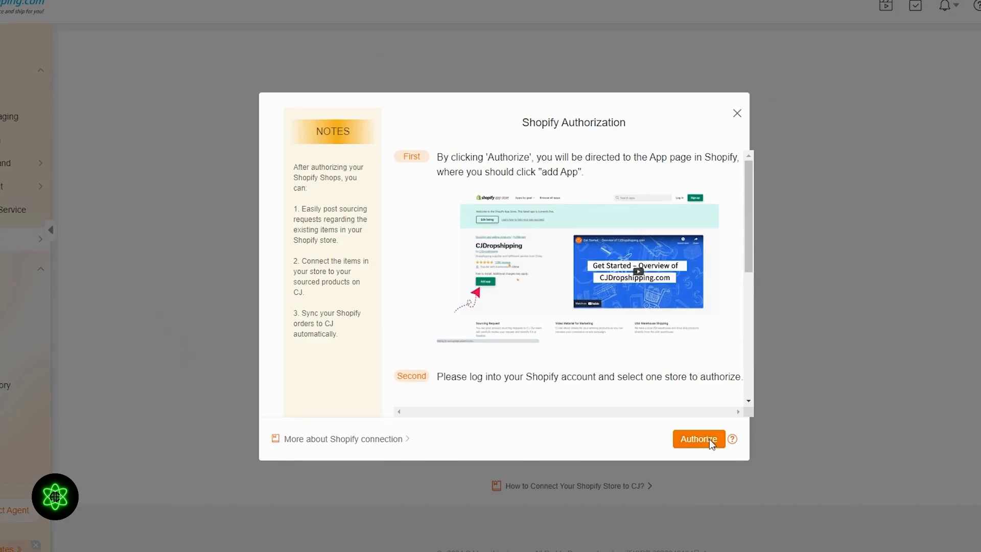
pyautogui.scroll(-5, 689, 294)
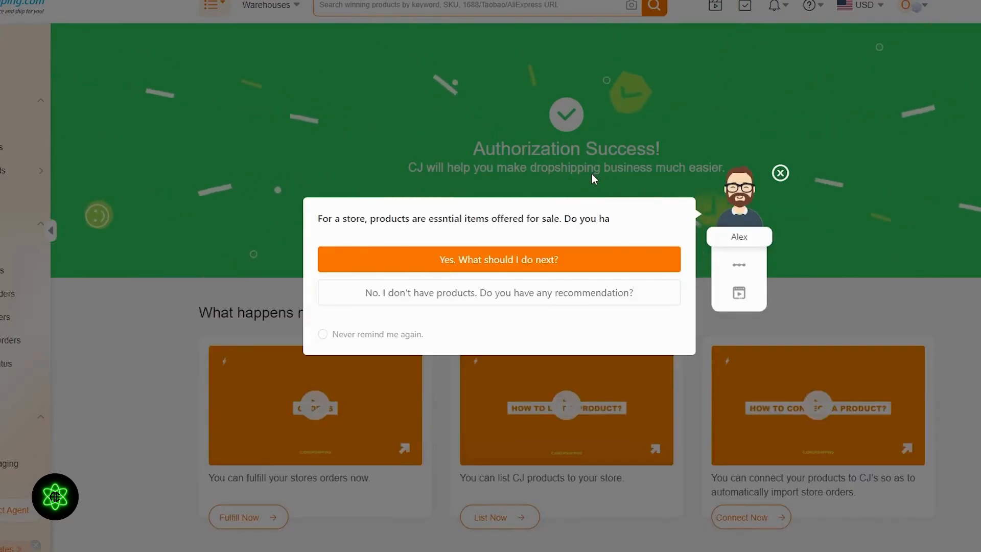
pyautogui.click(781, 167)
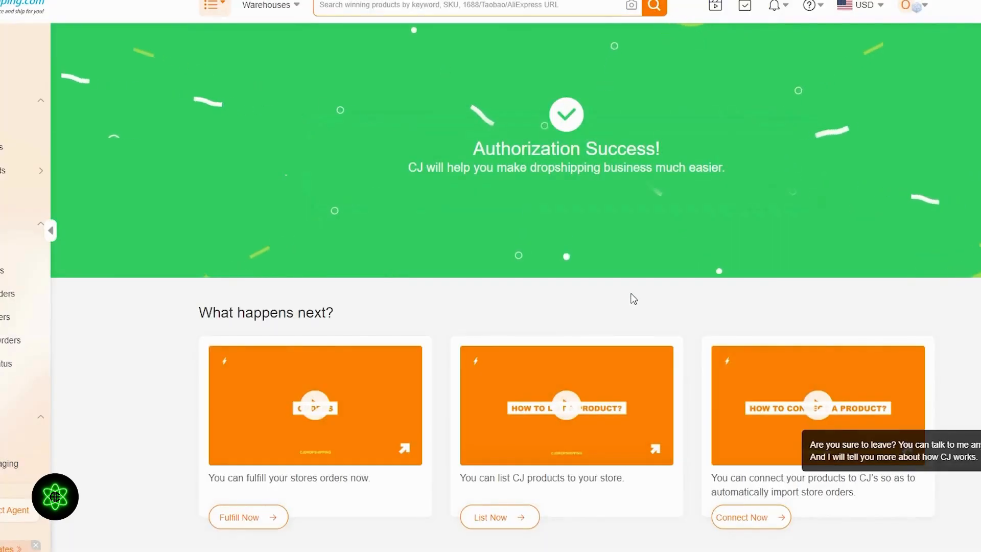
# Examine the quick start options, the My Products page and the order, service and account sections of CJdropshipping.
pyautogui.scroll(-6, 633, 298)
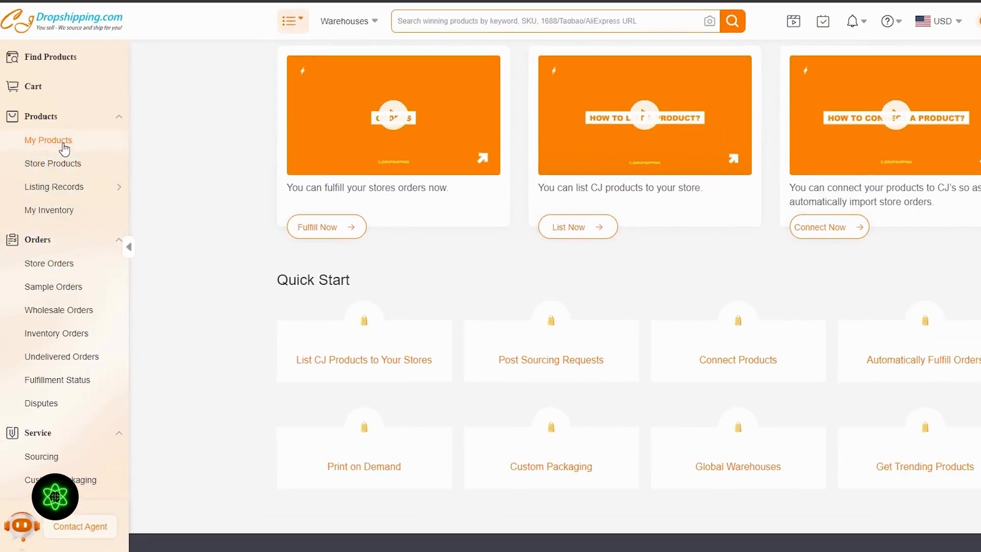
pyautogui.click(106, 147)
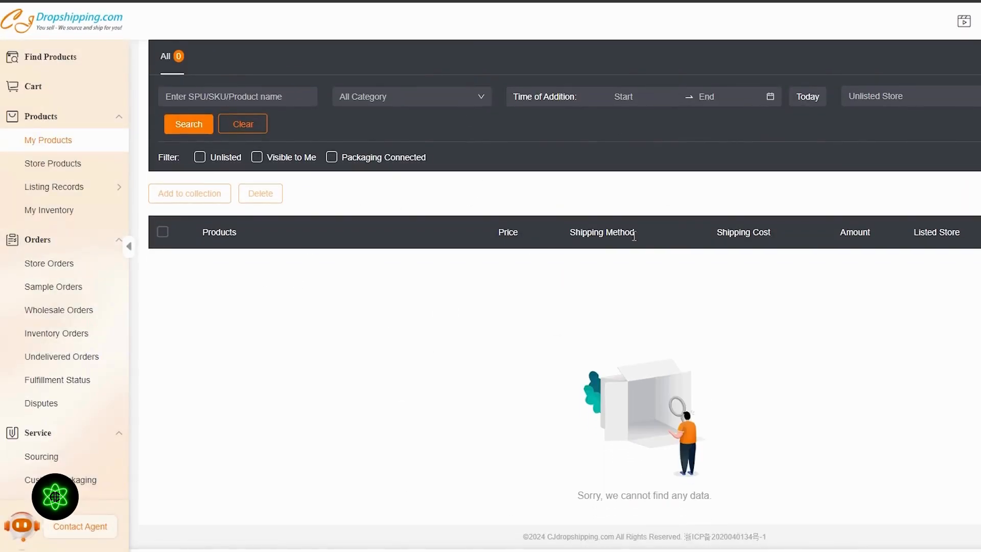
pyautogui.scroll(-5, 116, 336)
pyautogui.scroll(4, 81, 422)
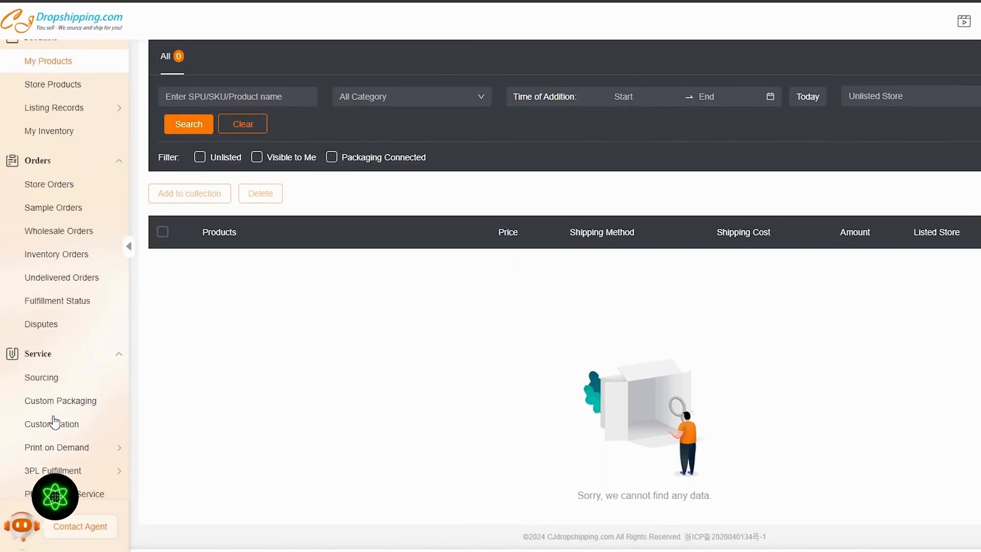
pyautogui.scroll(-5, 27, 105)
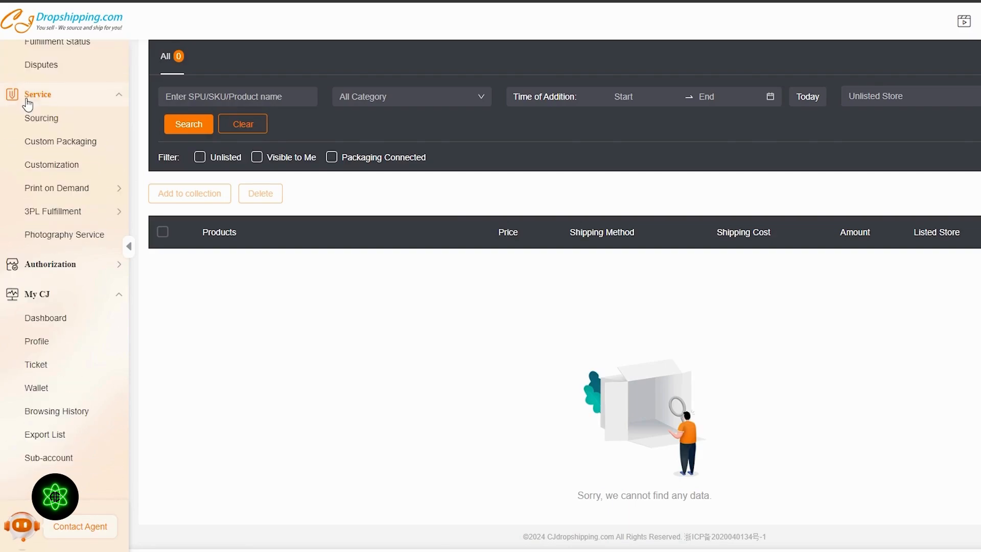
# Open the Find Products page, look over the trending products and block the site's notifications.
pyautogui.click(41, 116)
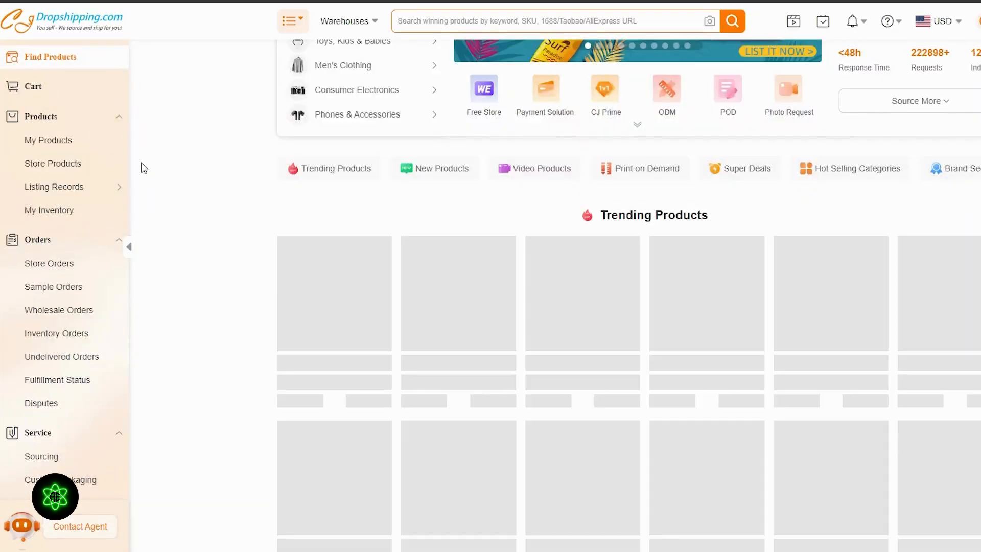
pyautogui.scroll(-3, 142, 167)
pyautogui.scroll(3, 141, 151)
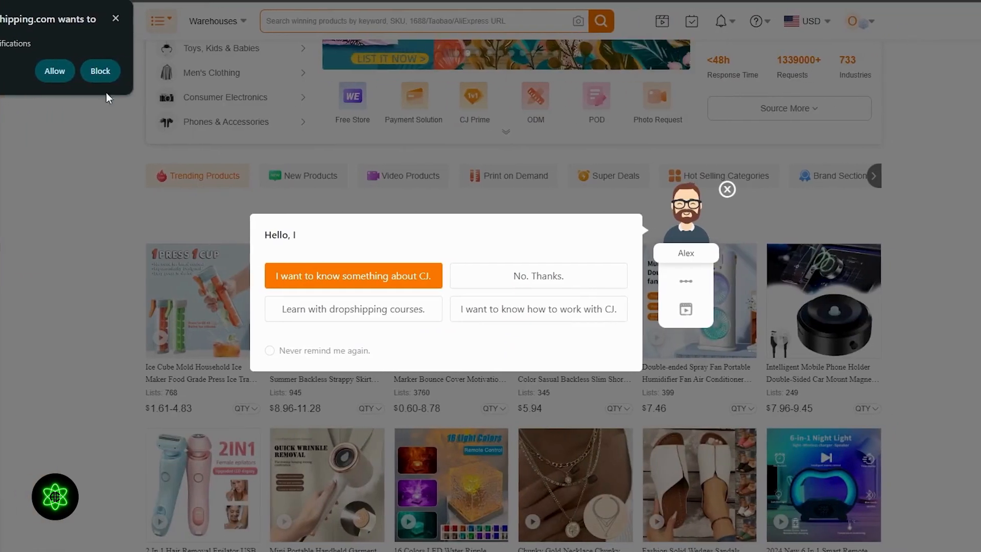
pyautogui.click(100, 78)
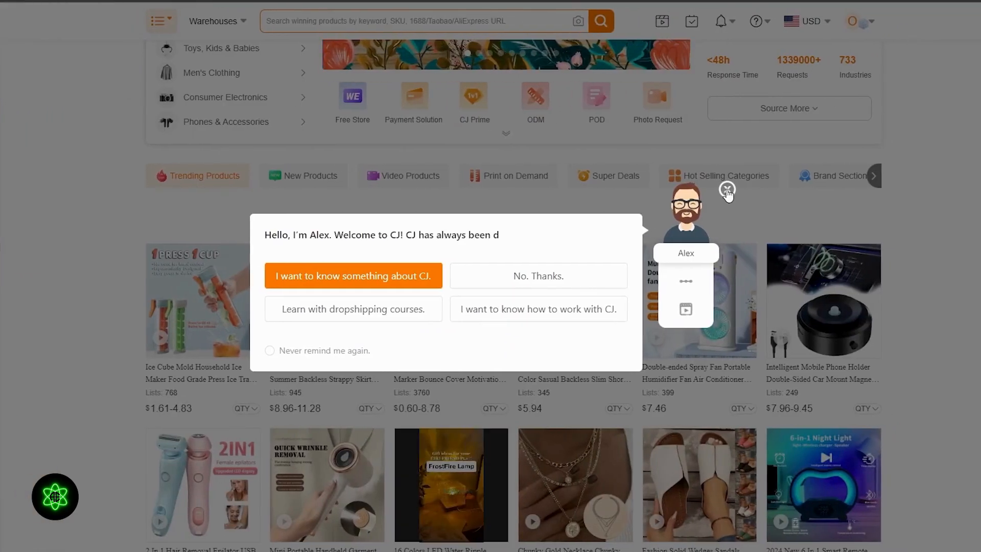
# Dismiss the assistant pop-up and look through the trending and new product sections of CJdropshipping.
pyautogui.click(727, 189)
pyautogui.scroll(-15, 955, 222)
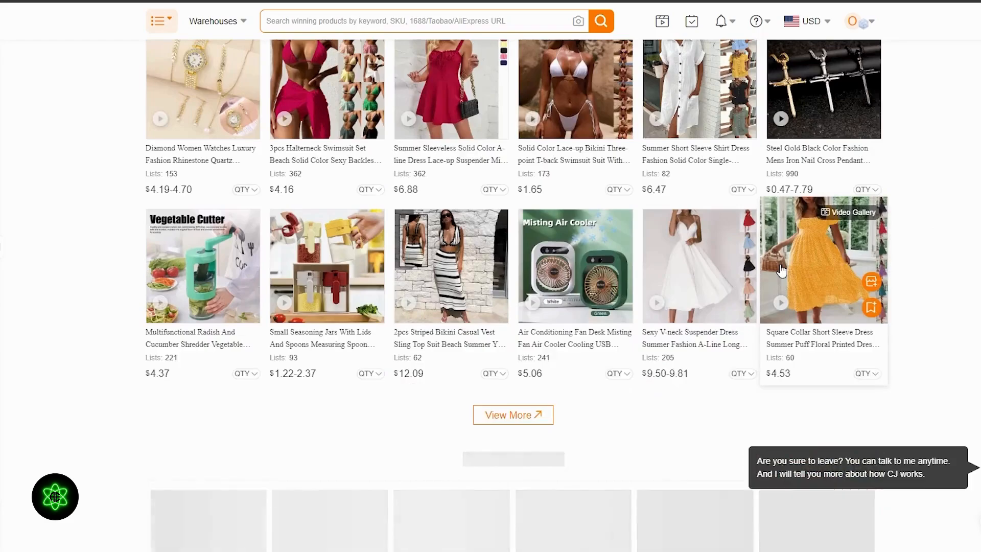
pyautogui.scroll(-10, 782, 271)
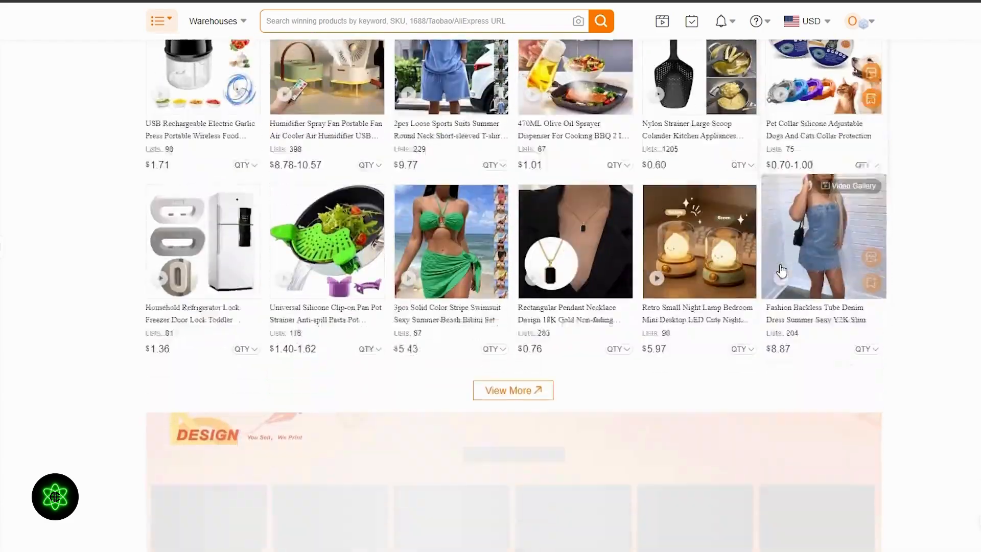
pyautogui.scroll(17, 782, 271)
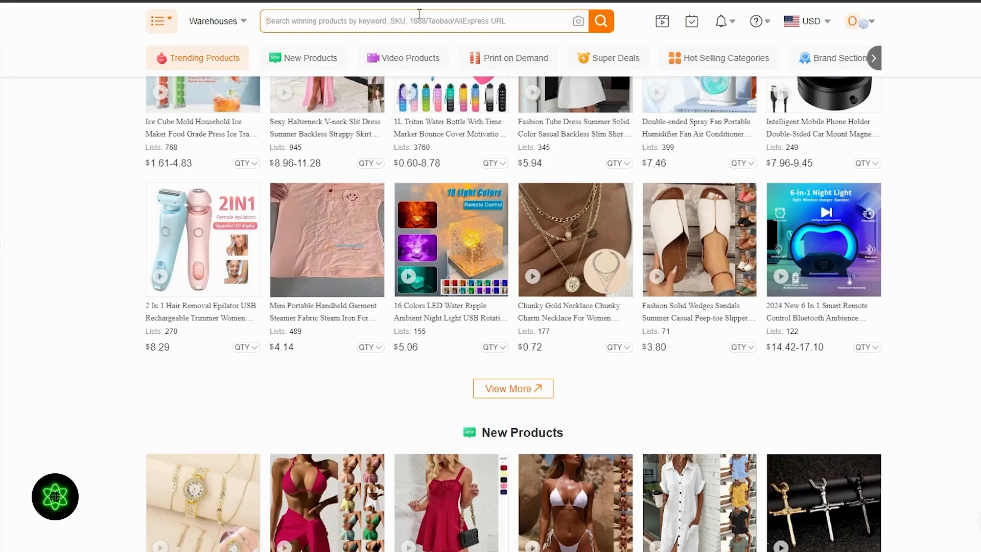
pyautogui.click(463, 23)
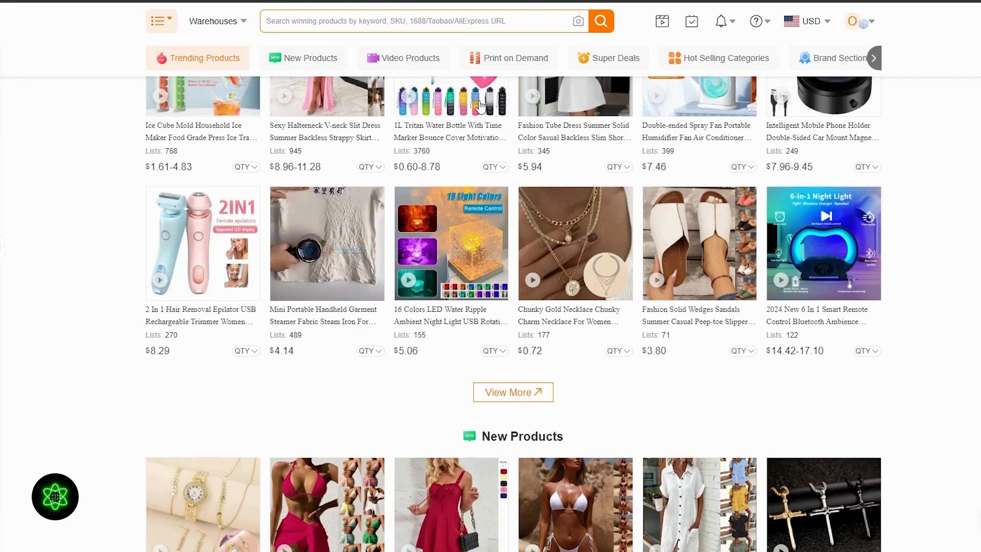
# Browse the men's T-Shirts category and open the Minimalist Basic Solid Color Short Sleeve Shirt Loose Twill product.
pyautogui.scroll(10, 411, 54)
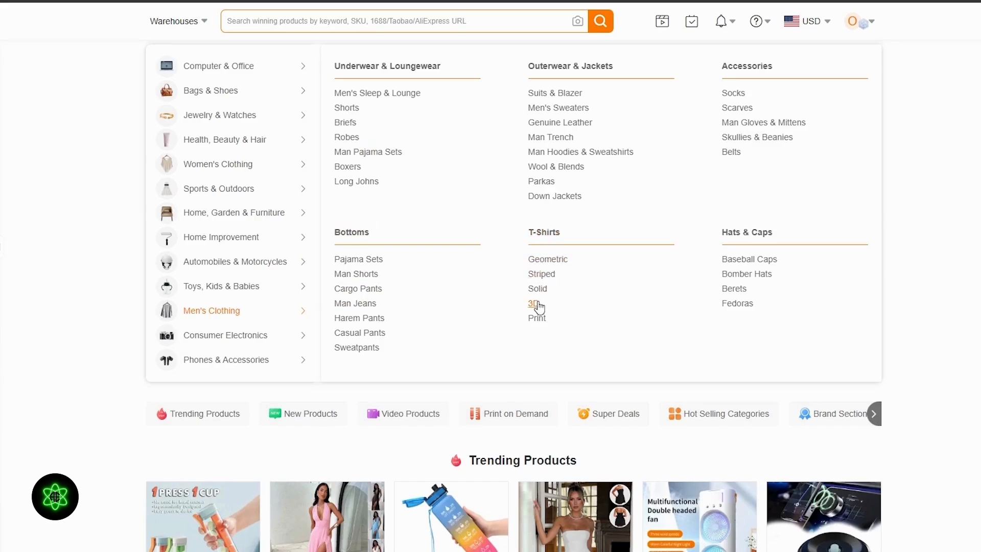
pyautogui.click(548, 235)
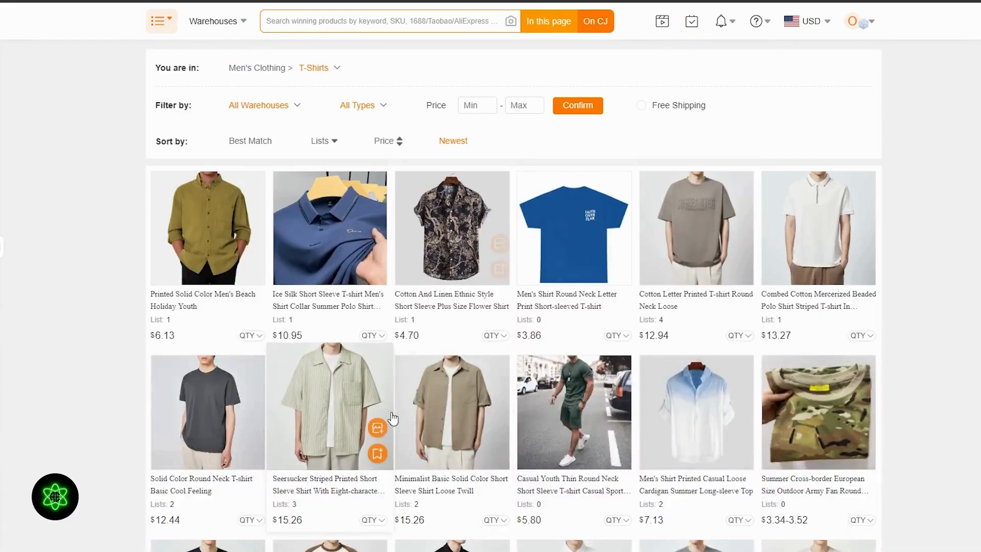
pyautogui.scroll(-2, 712, 292)
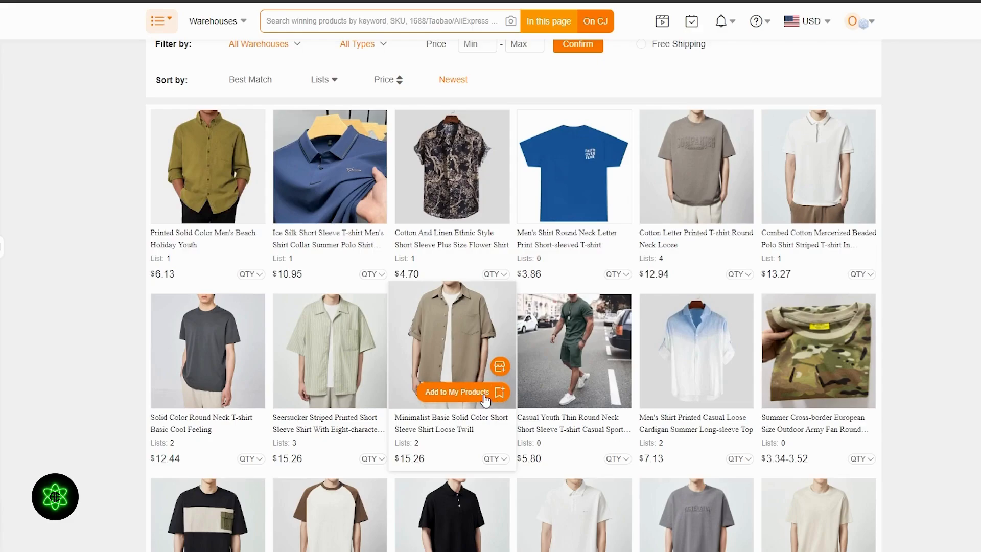
pyautogui.click(455, 430)
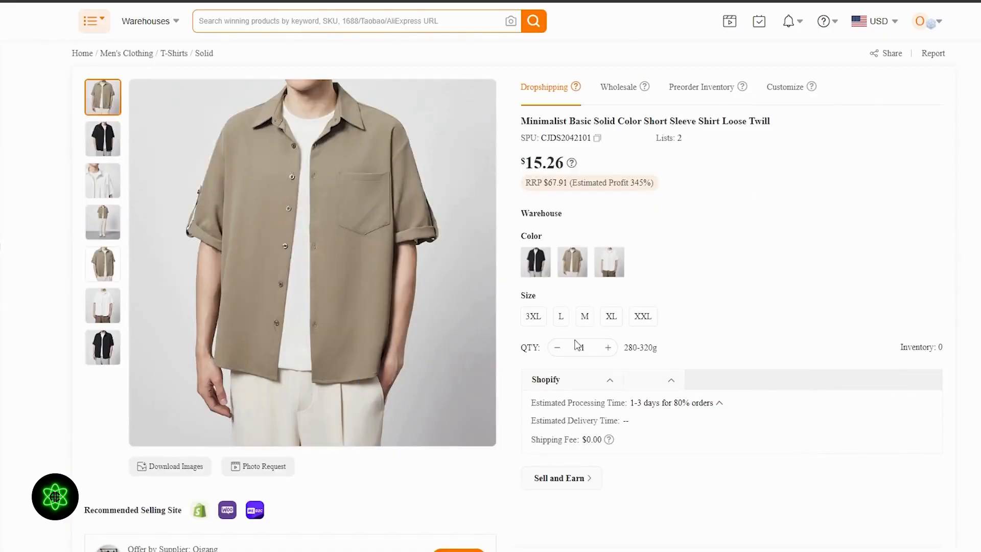
# Review the shirt's colors, sizes and shipping details and add it to My Products.
pyautogui.scroll(-5, 815, 277)
pyautogui.scroll(5, 587, 264)
pyautogui.scroll(-3, 611, 393)
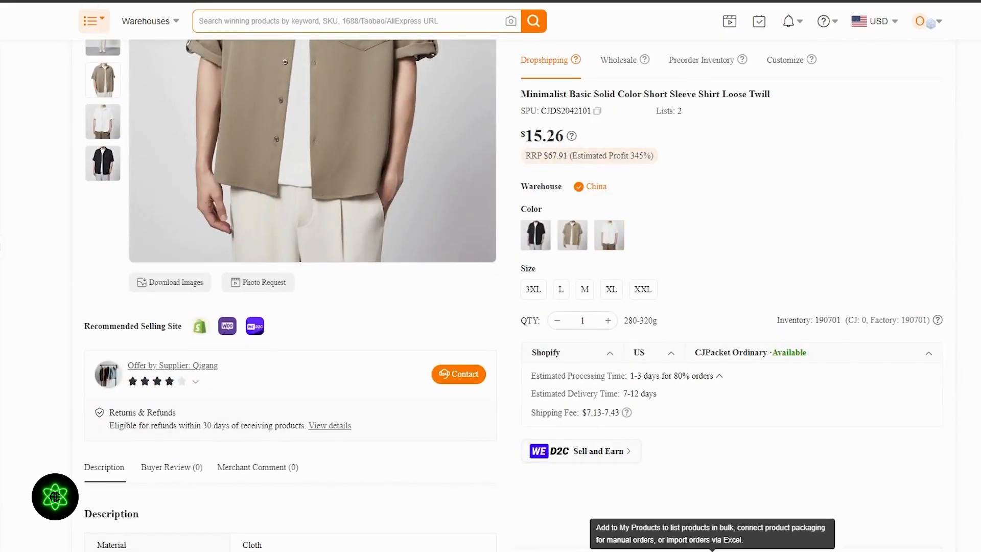
pyautogui.click(713, 551)
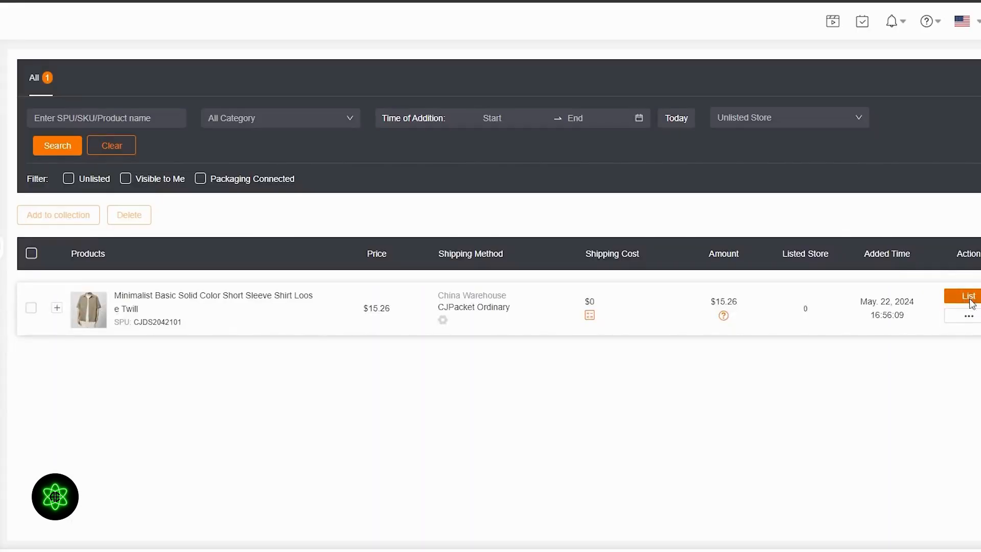
# Start listing the shirt to the connected Shopify store and add T-Shirt as its product type.
pyautogui.click(969, 297)
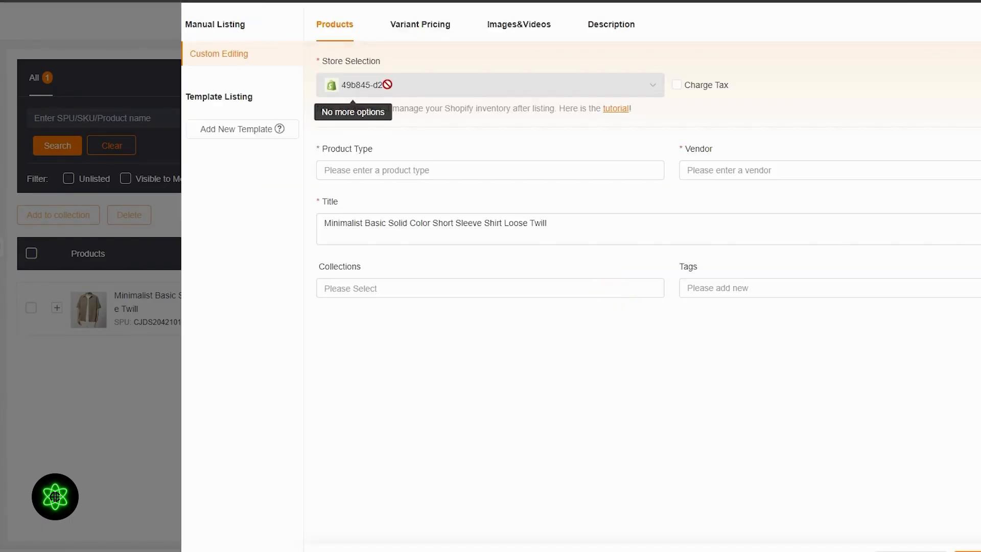
pyautogui.click(379, 175)
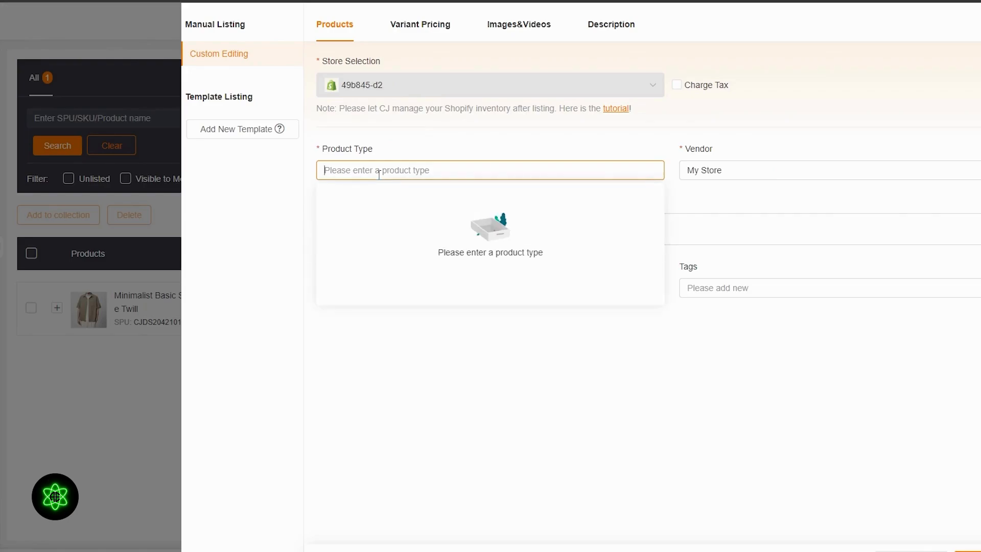
pyautogui.write('T-Shirt')
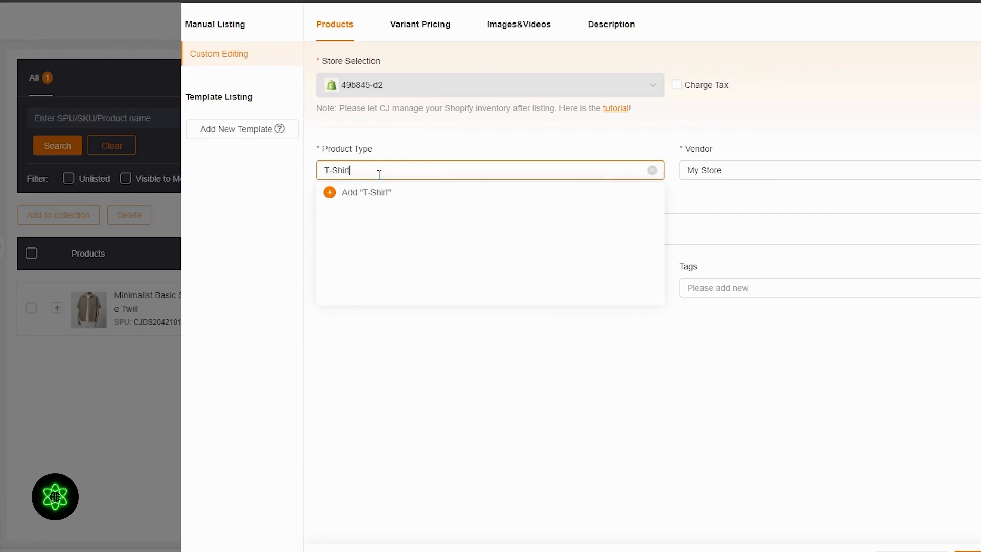
pyautogui.click(376, 196)
# Check the vendor, title, collection and tags fields, try to submit the listing, and enable Charge Tax.
pyautogui.click(751, 171)
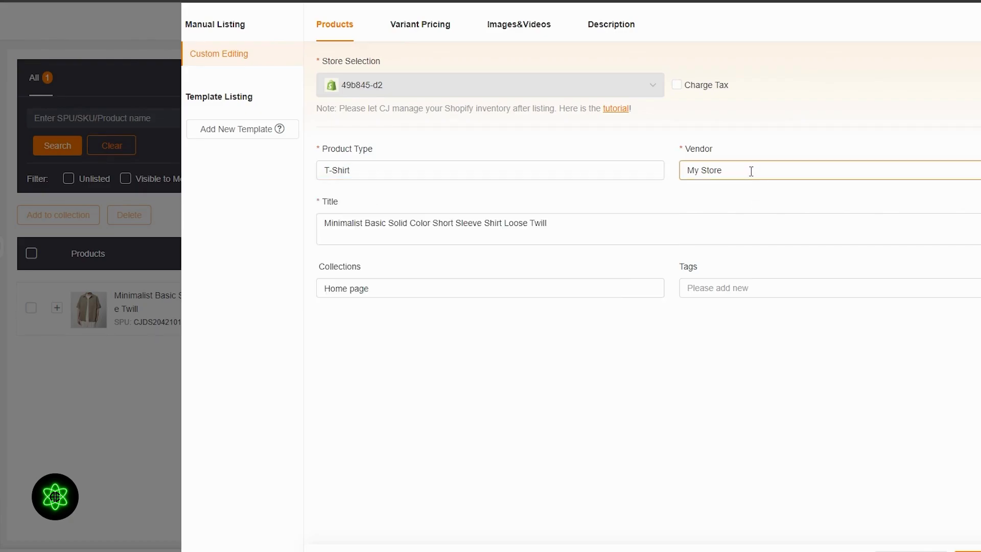
pyautogui.click(491, 214)
pyautogui.click(459, 289)
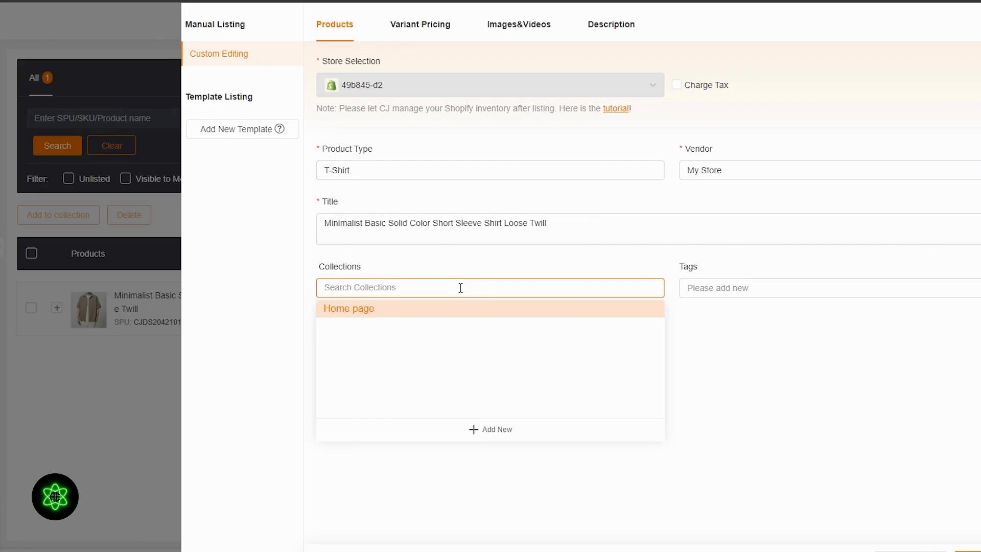
pyautogui.click(780, 284)
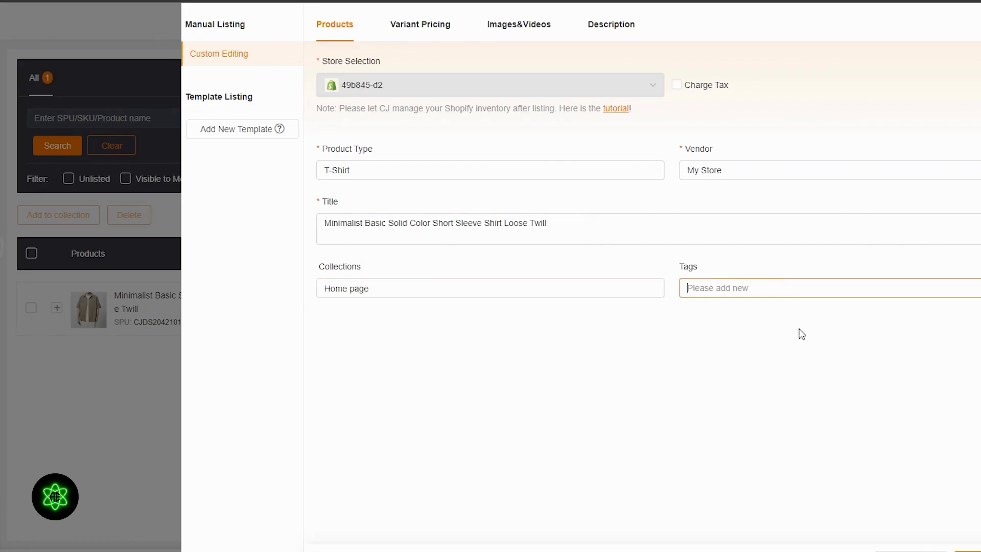
pyautogui.click(889, 463)
pyautogui.click(968, 551)
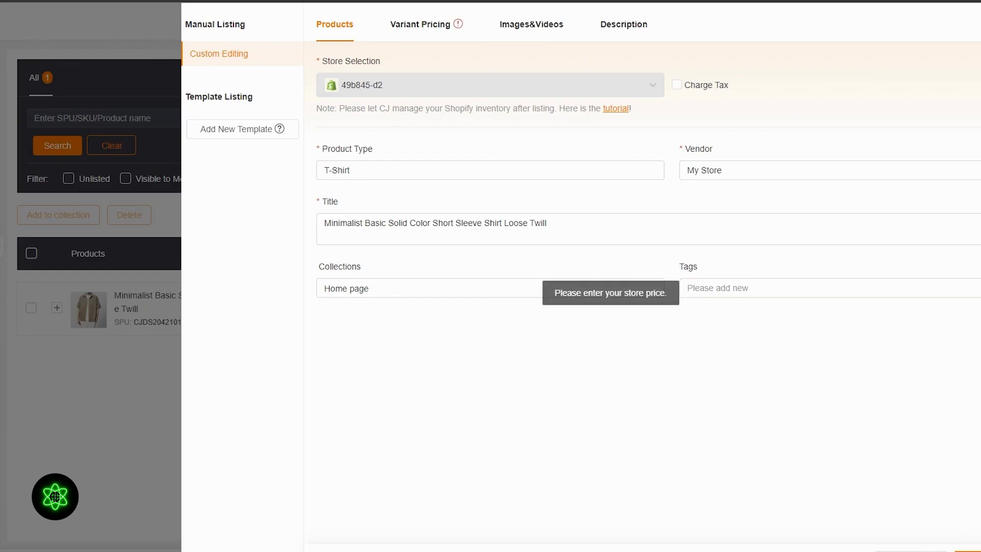
pyautogui.click(705, 87)
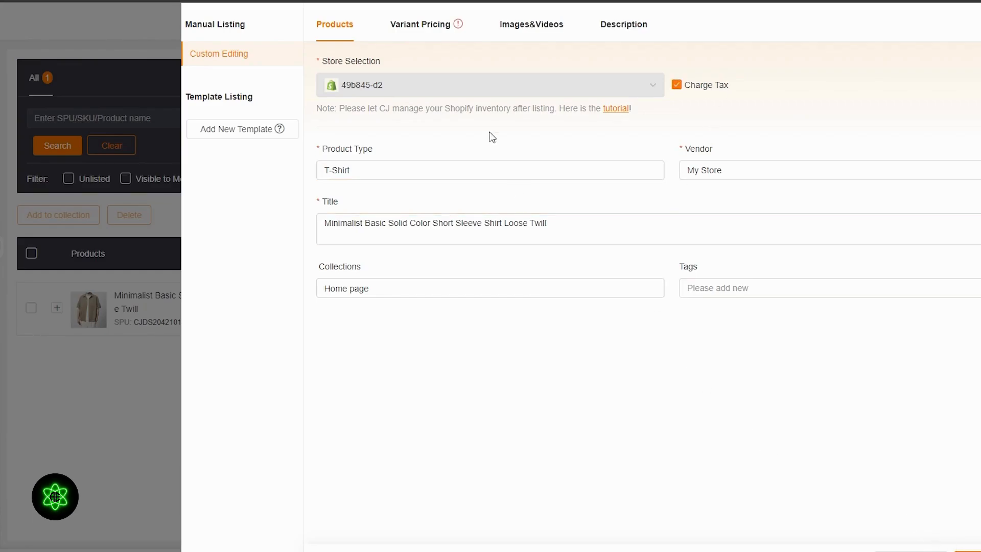
# Examine the listing's variant prices and shipping fees, its images and its product description.
pyautogui.click(438, 34)
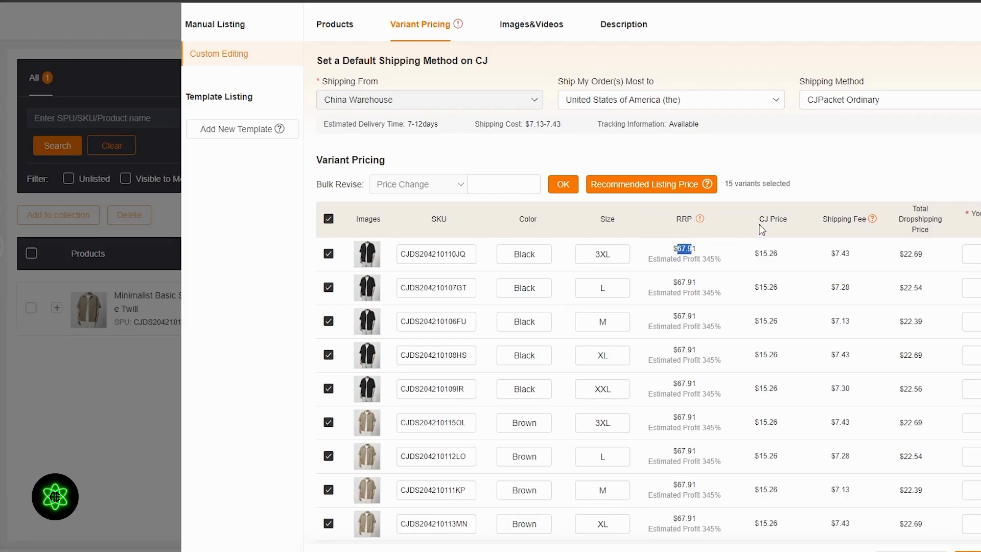
pyautogui.moveTo(754, 254); pyautogui.dragTo(789, 258)
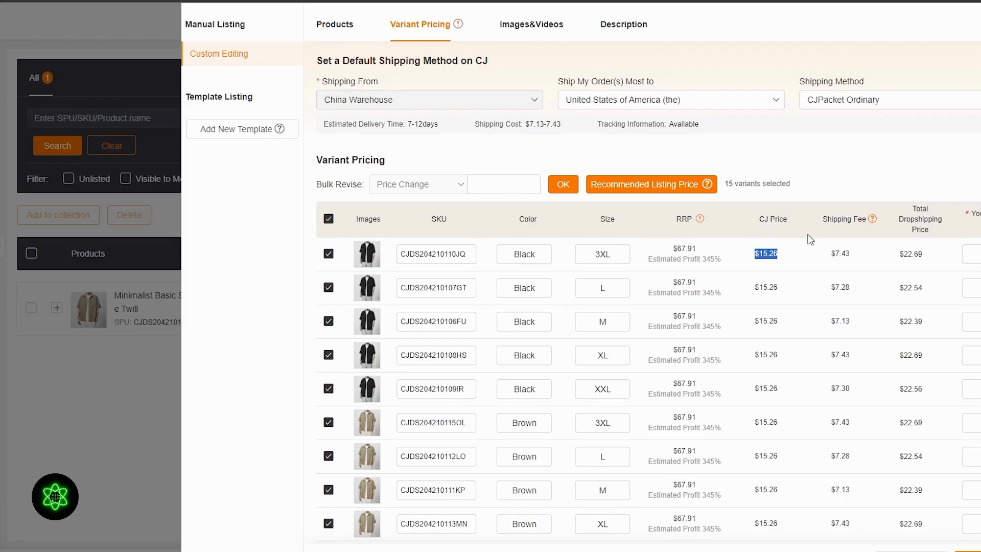
pyautogui.click(840, 251)
pyautogui.click(555, 32)
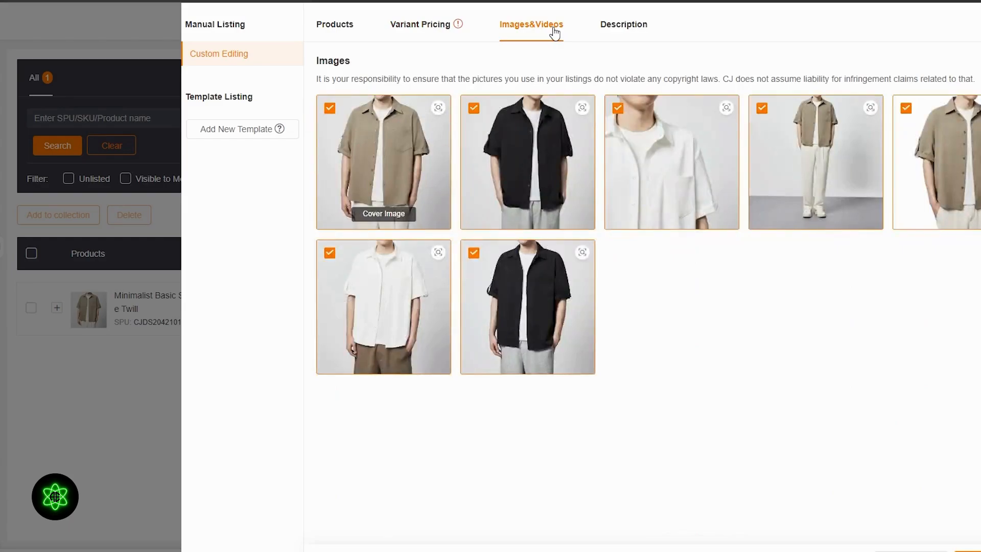
pyautogui.click(612, 31)
pyautogui.scroll(-6, 692, 411)
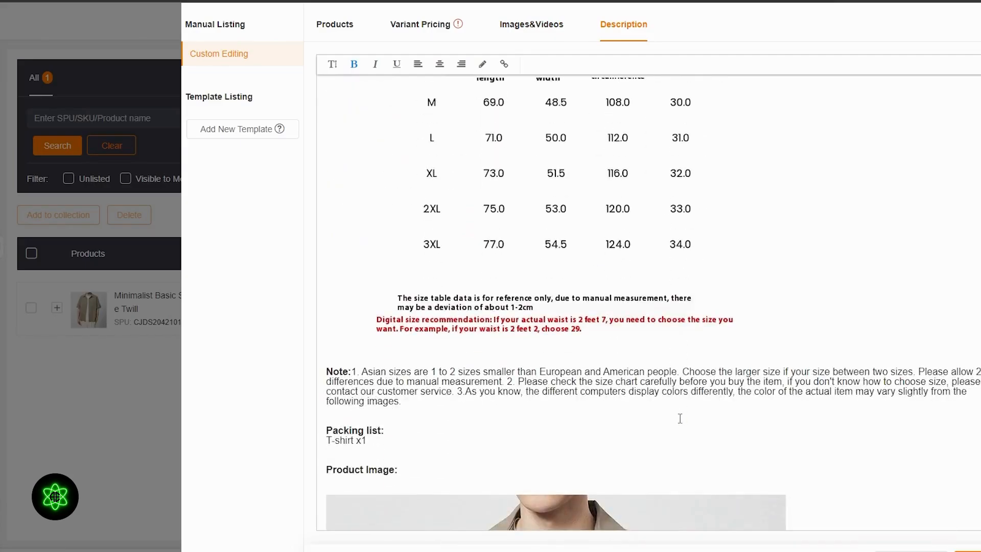
pyautogui.scroll(6, 681, 424)
pyautogui.click(318, 29)
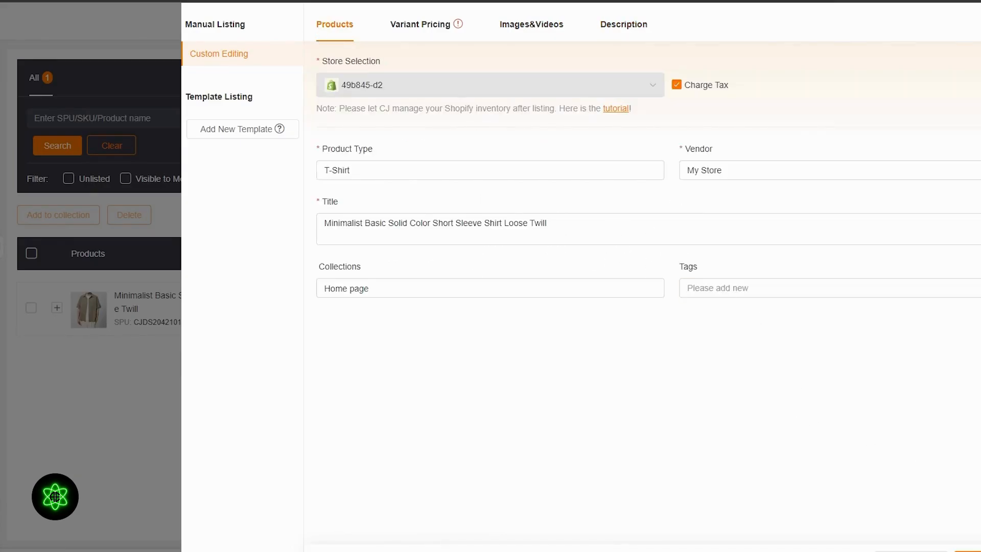
# Apply the recommended listing price to all the shirt's variants and submit the listing to the Shopify store.
pyautogui.click(421, 26)
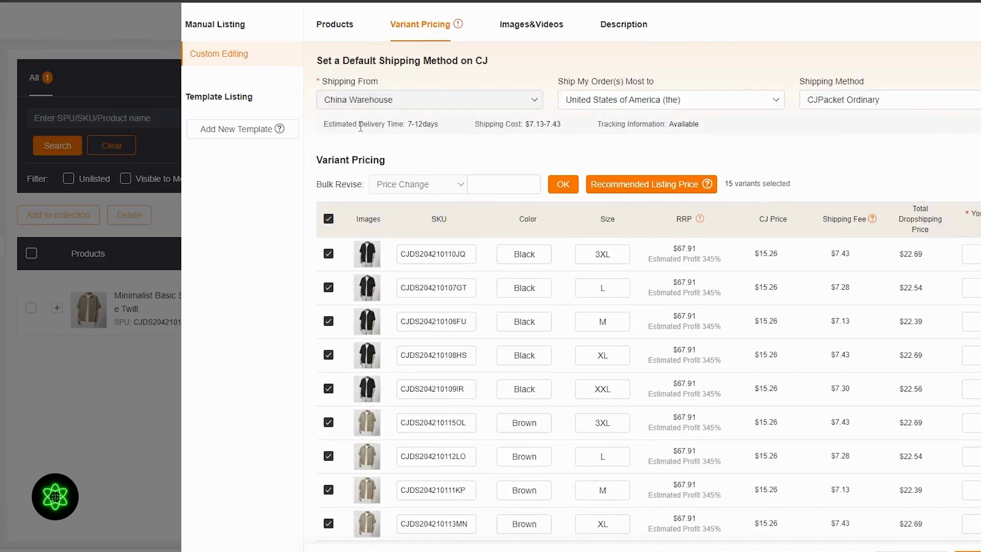
pyautogui.scroll(-4, 926, 485)
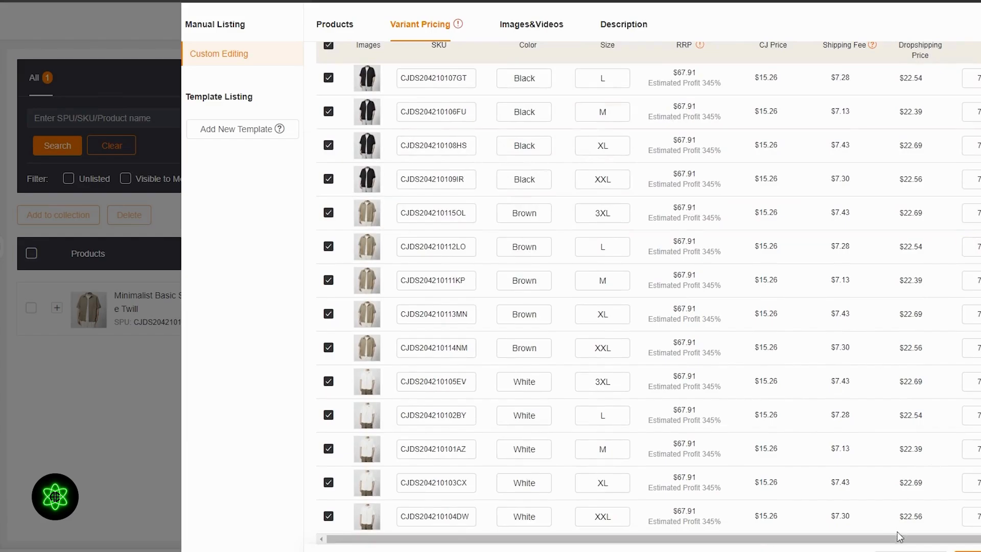
pyautogui.scroll(2, 727, 282)
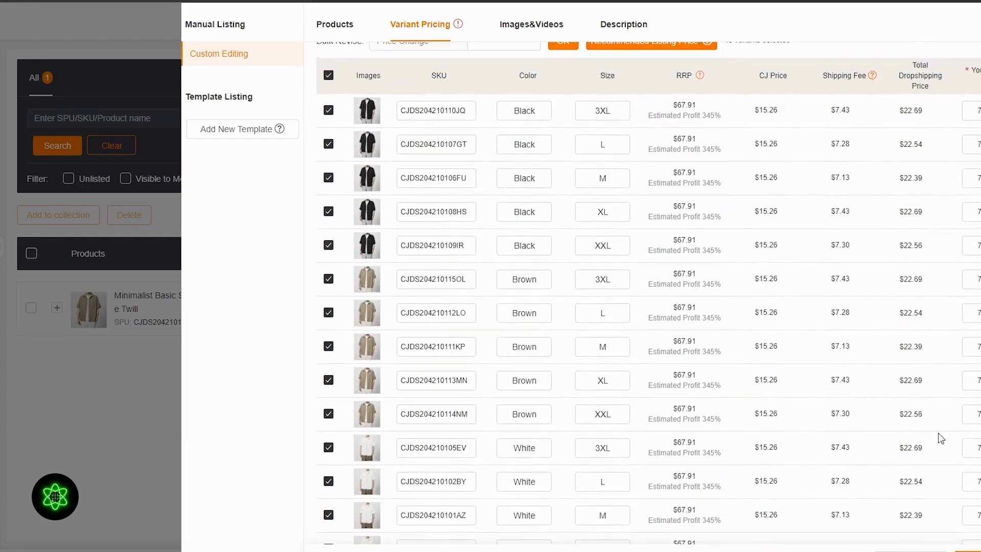
pyautogui.click(970, 550)
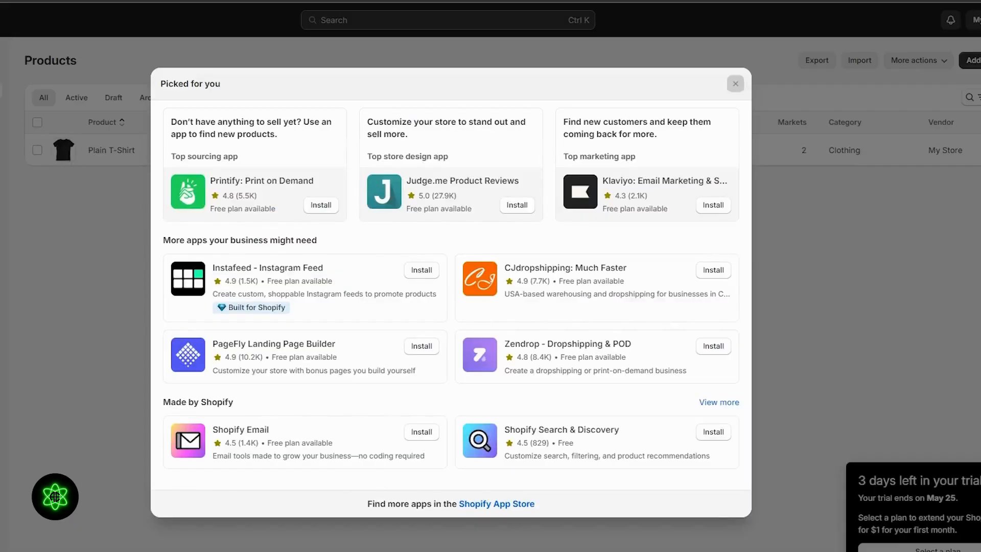
# Dismiss the app suggestions in Shopify, review the imported shirt's description, media and variants, and return to the product list.
pyautogui.click(736, 83)
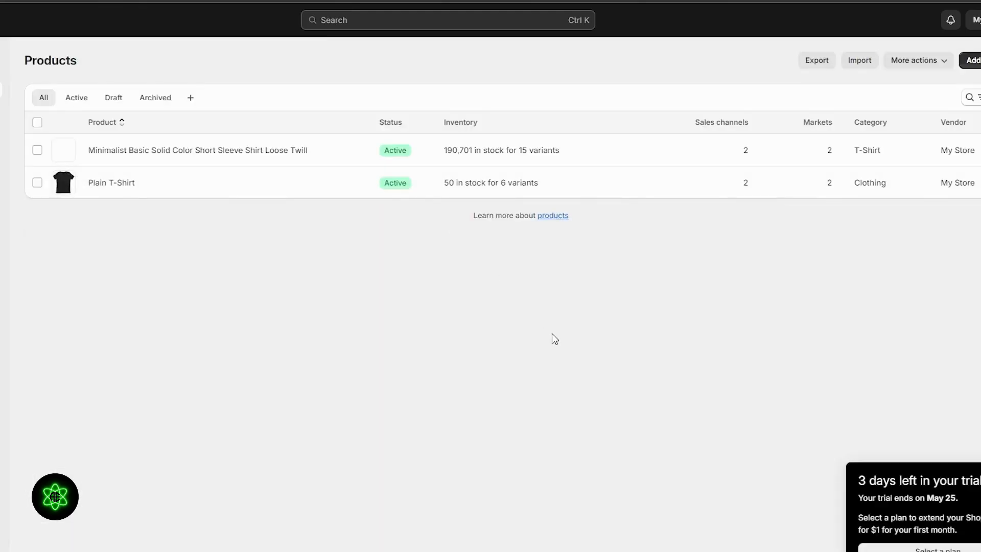
pyautogui.click(473, 155)
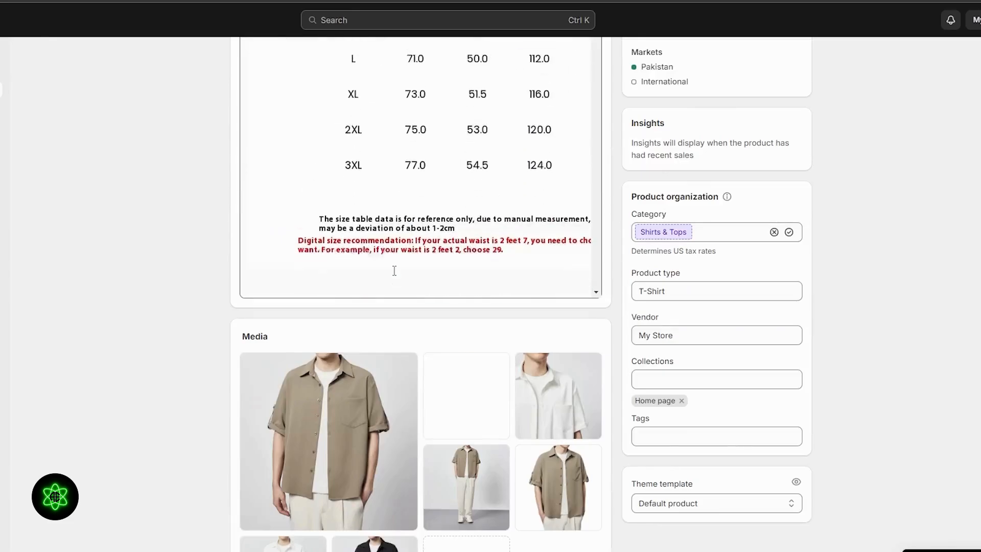
pyautogui.scroll(-6, 141, 373)
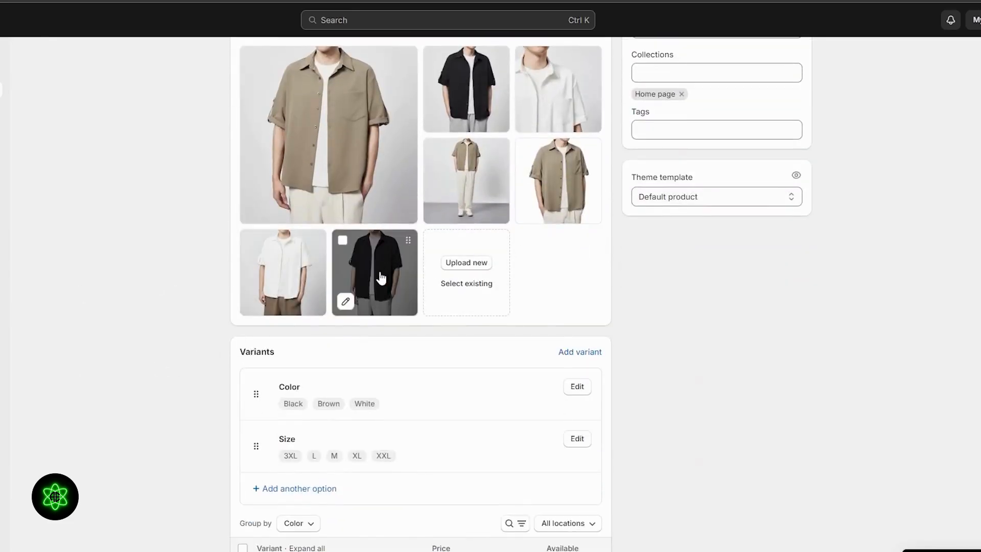
pyautogui.scroll(-5, 225, 302)
pyautogui.scroll(-1, 358, 246)
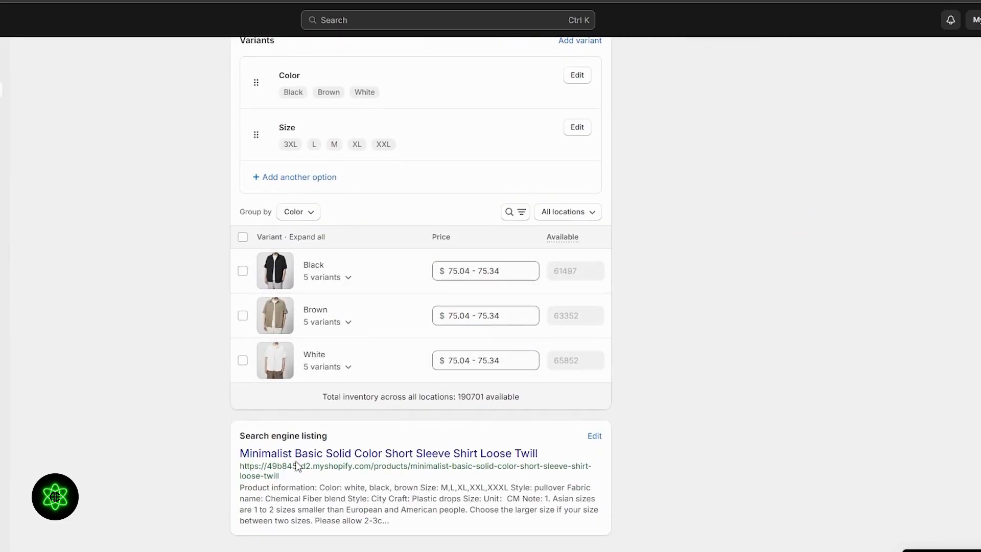
pyautogui.scroll(15, 358, 256)
pyautogui.scroll(6, 365, 215)
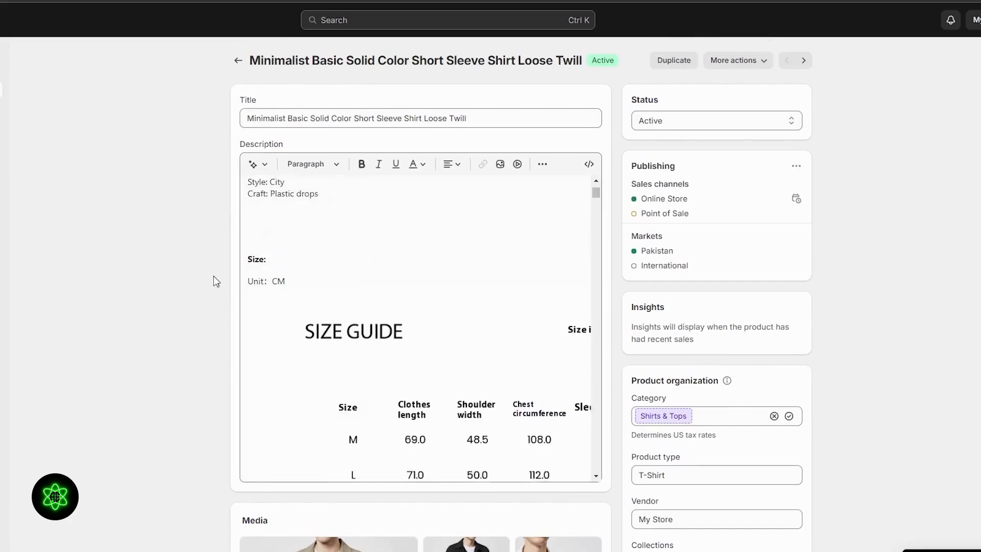
pyautogui.click(239, 60)
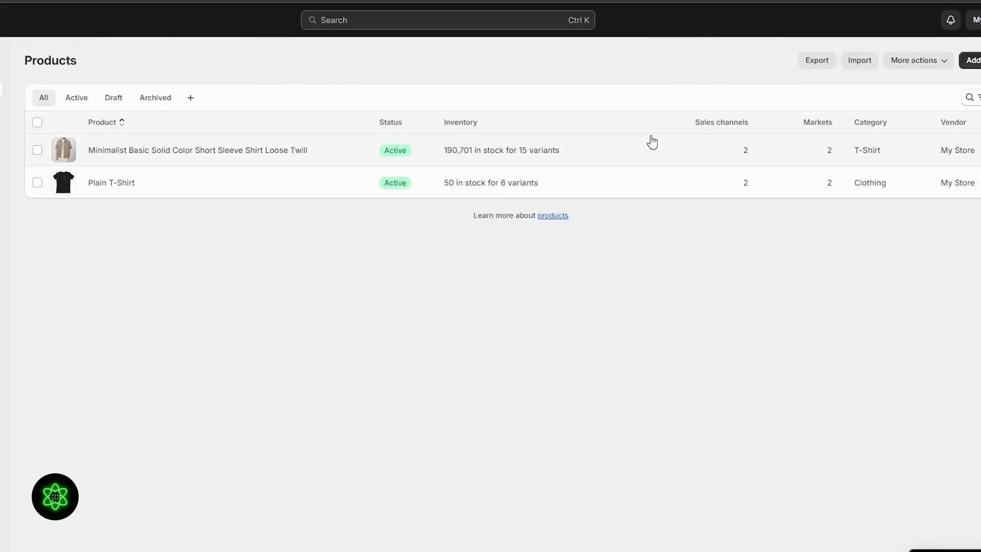